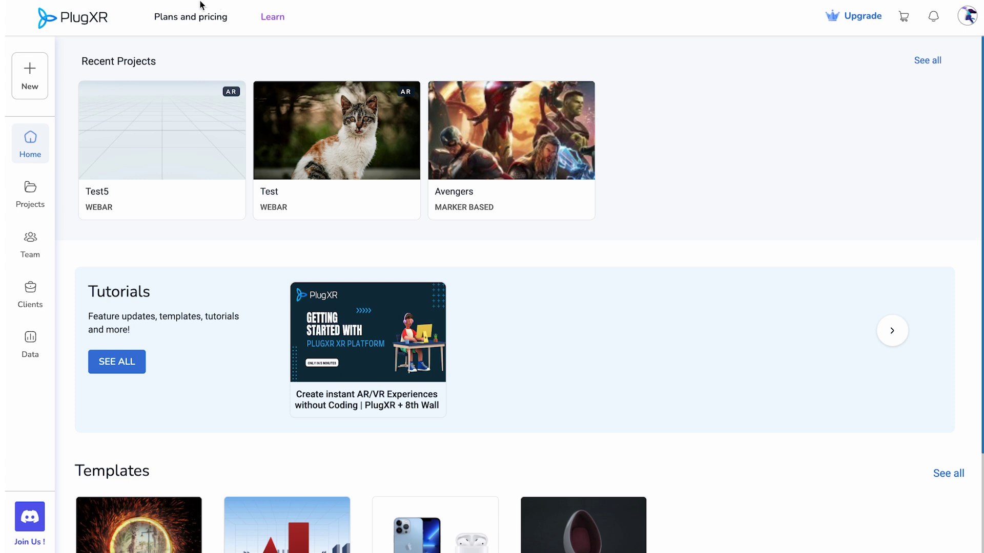
Step: Browse the plans and pricing page, including the student, teacher and school plans
{"action": "left_click", "coordinate": [198, 18]}
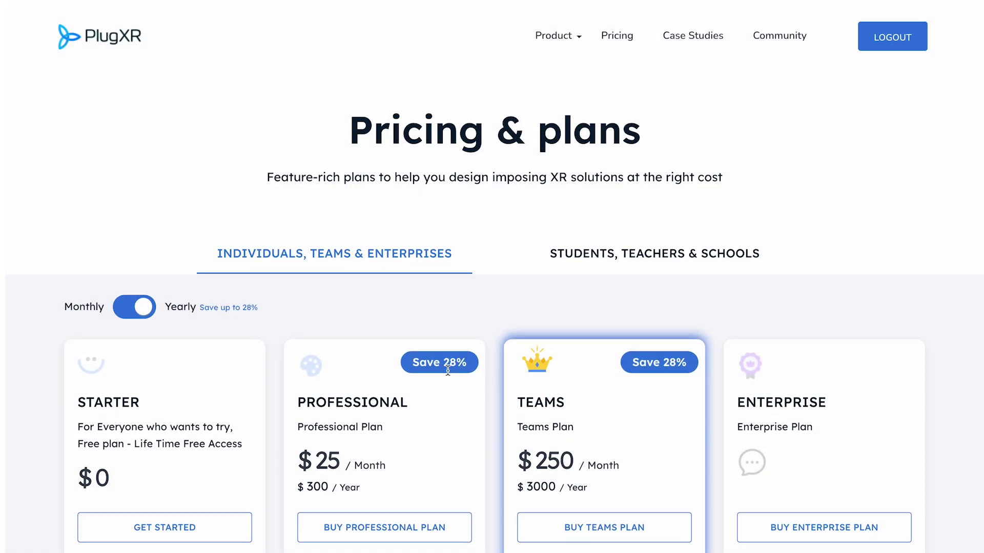
{"action": "scroll", "coordinate": [448, 385], "scroll_direction": "down", "scroll_amount": 3}
{"action": "scroll", "coordinate": [448, 385], "scroll_direction": "down", "scroll_amount": 5}
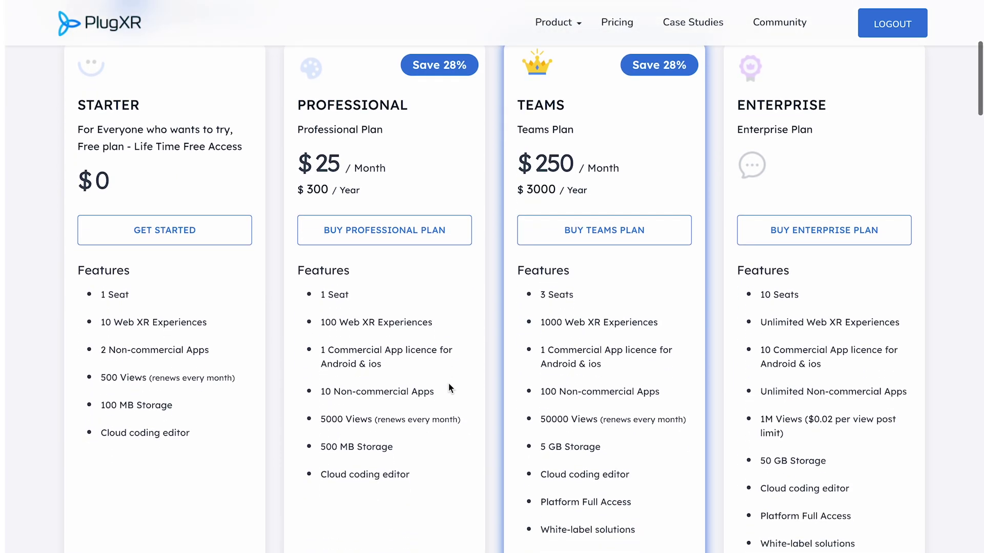
{"action": "scroll", "coordinate": [448, 387], "scroll_direction": "down", "scroll_amount": 8}
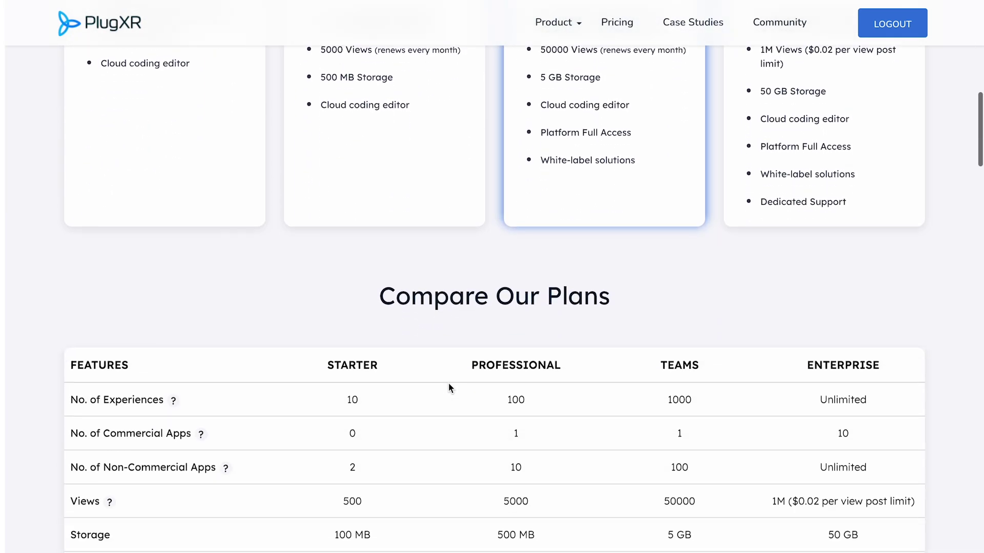
{"action": "scroll", "coordinate": [449, 387], "scroll_direction": "down", "scroll_amount": 10}
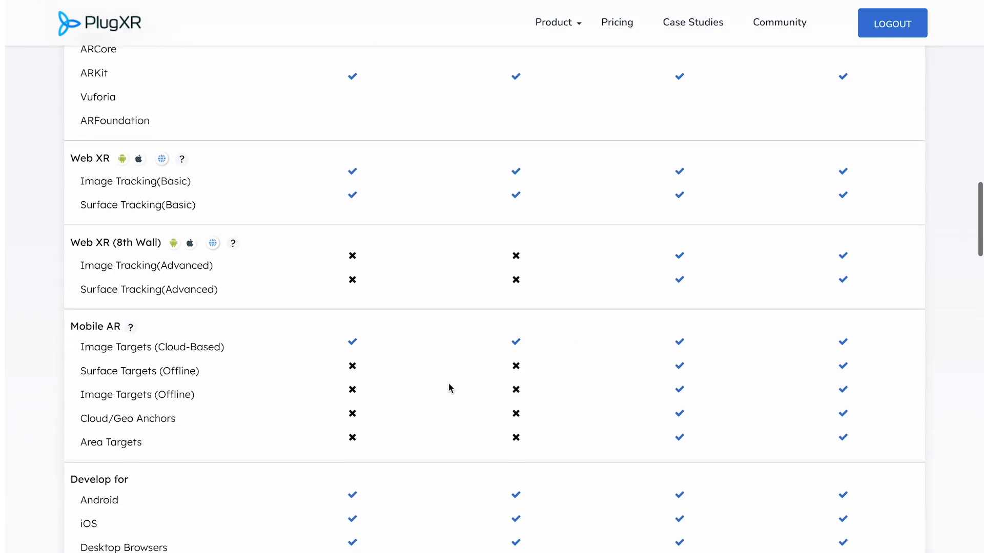
{"action": "scroll", "coordinate": [448, 383], "scroll_direction": "down", "scroll_amount": 4}
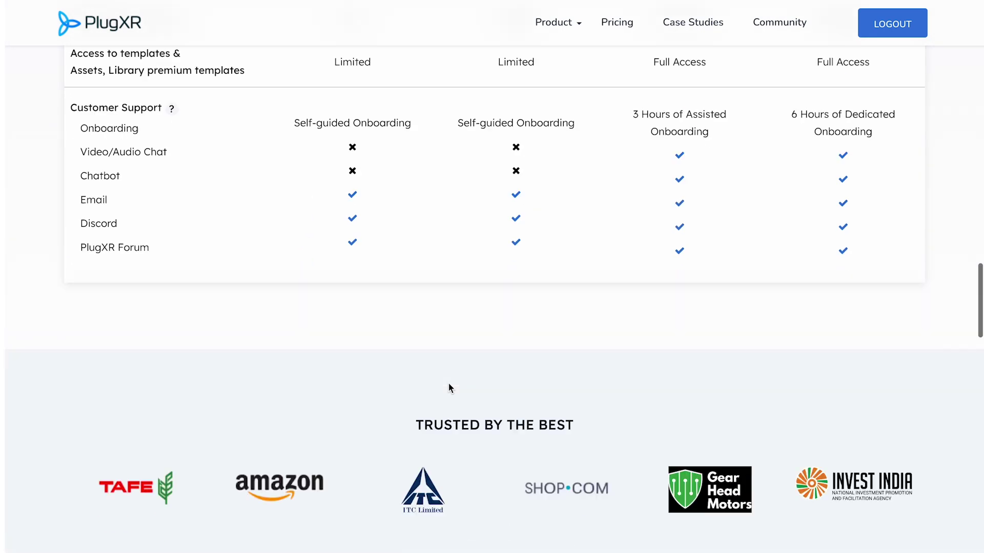
{"action": "key", "text": "Home"}
{"action": "left_click", "coordinate": [588, 263]}
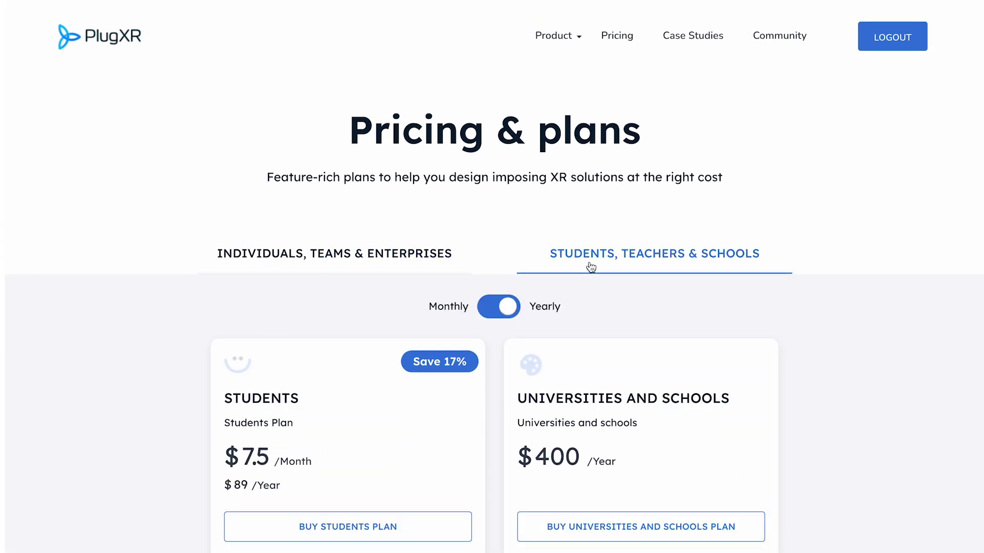
{"action": "scroll", "coordinate": [451, 459], "scroll_direction": "down", "scroll_amount": 1}
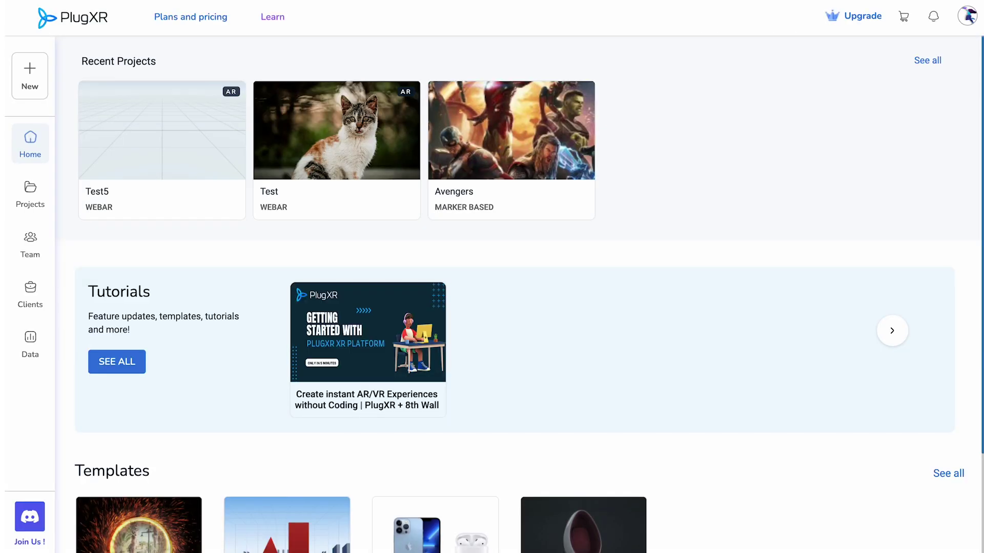
Step: Read the Learn documentation and expand the Browser Compatibility (Creator) details
{"action": "left_click", "coordinate": [273, 16]}
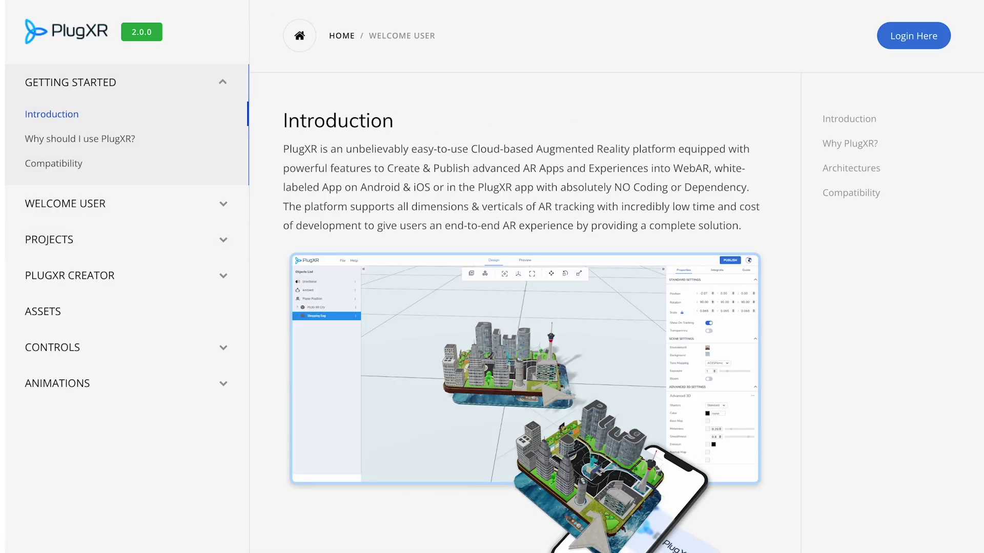
{"action": "scroll", "coordinate": [465, 298], "scroll_direction": "down", "scroll_amount": 10}
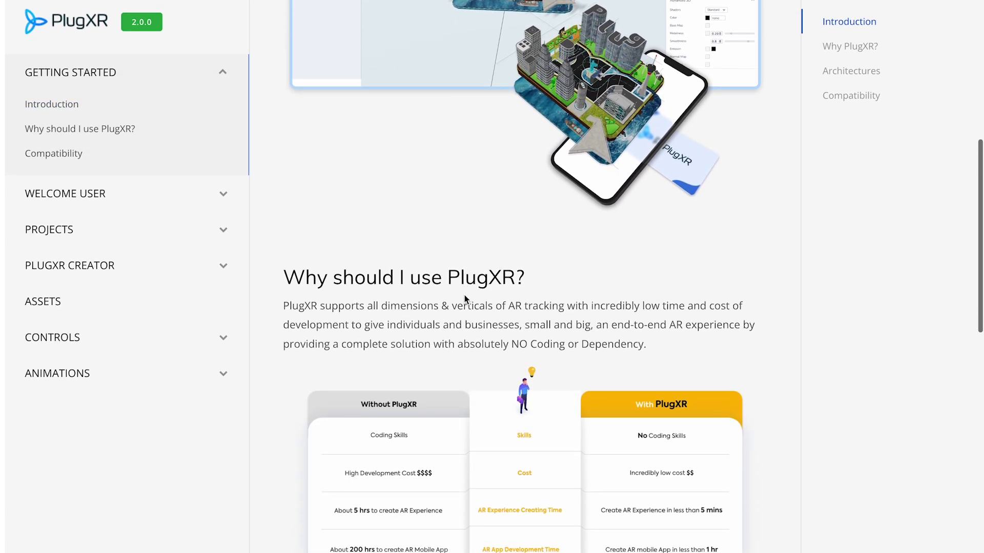
{"action": "scroll", "coordinate": [465, 298], "scroll_direction": "down", "scroll_amount": 9}
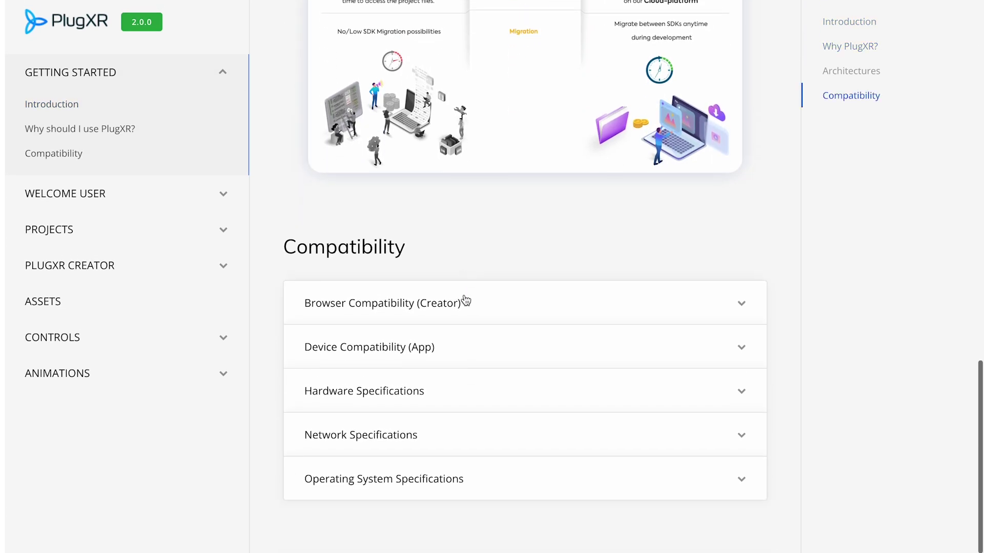
{"action": "left_click", "coordinate": [738, 309]}
{"action": "scroll", "coordinate": [650, 404], "scroll_direction": "down", "scroll_amount": 5}
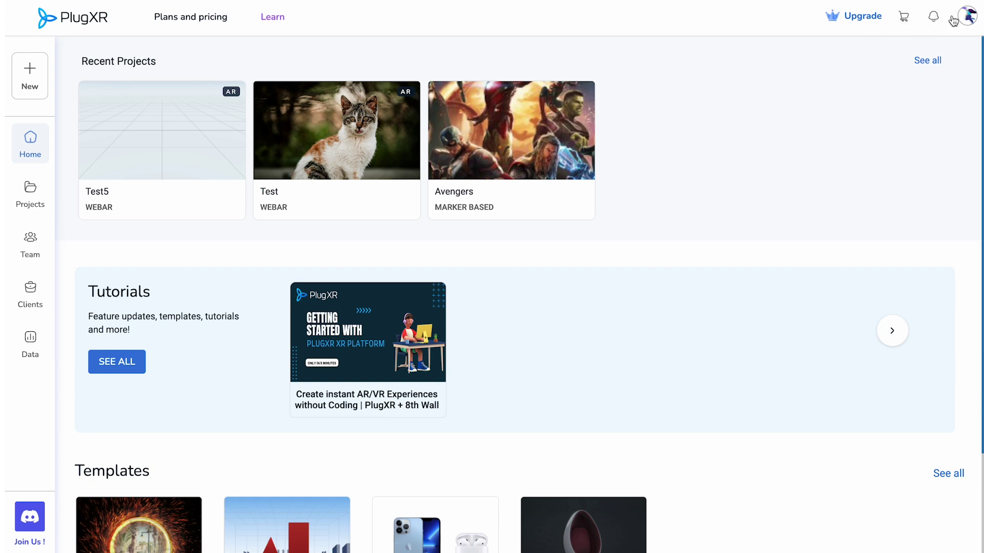
Step: Check the shopping cart, return home, and filter notifications to App items
{"action": "left_click", "coordinate": [901, 14]}
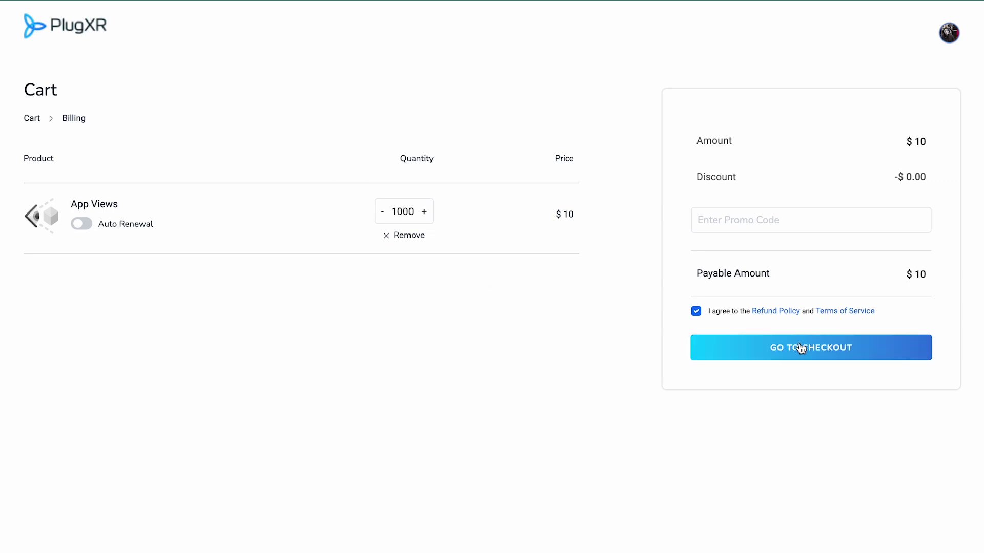
{"action": "left_click", "coordinate": [77, 27]}
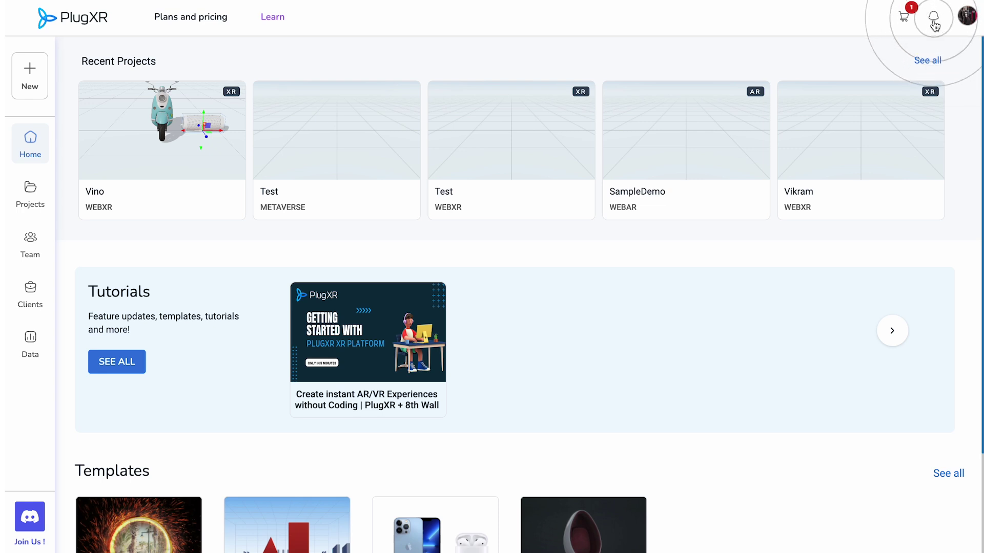
{"action": "left_click", "coordinate": [933, 21]}
{"action": "left_click", "coordinate": [840, 75]}
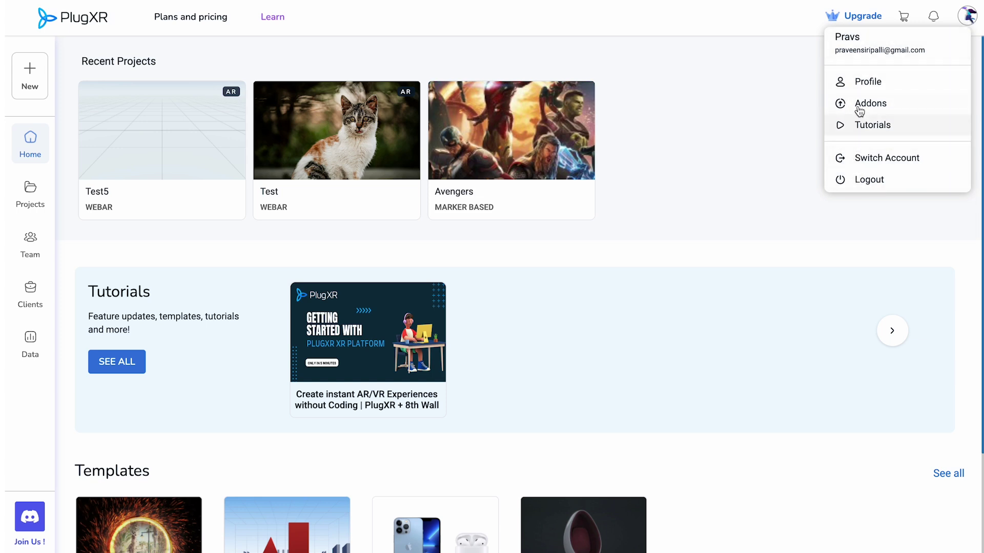
Step: Review the profile's current plan, purchase history and billing details
{"action": "left_click", "coordinate": [867, 82]}
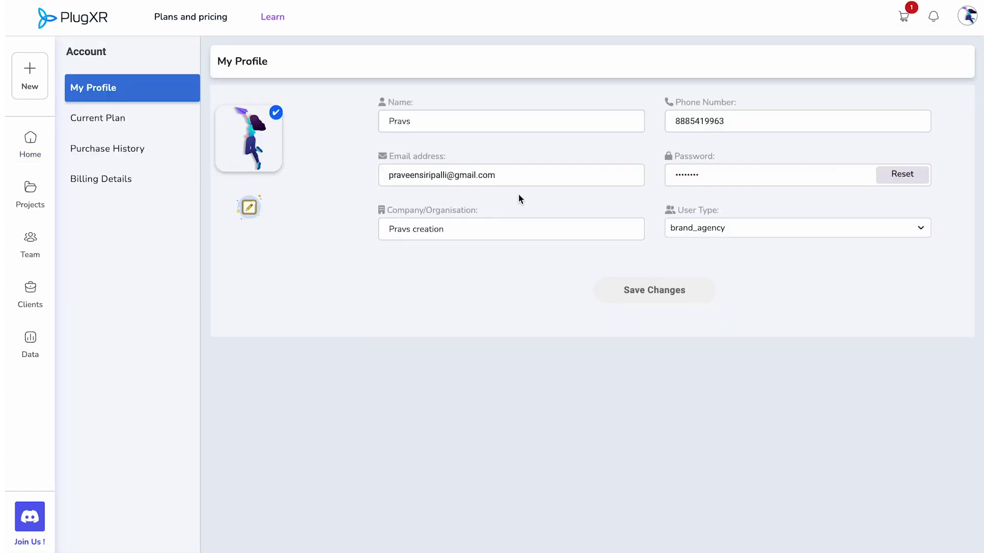
{"action": "left_click", "coordinate": [121, 119]}
{"action": "left_click", "coordinate": [123, 142]}
{"action": "left_click", "coordinate": [123, 174]}
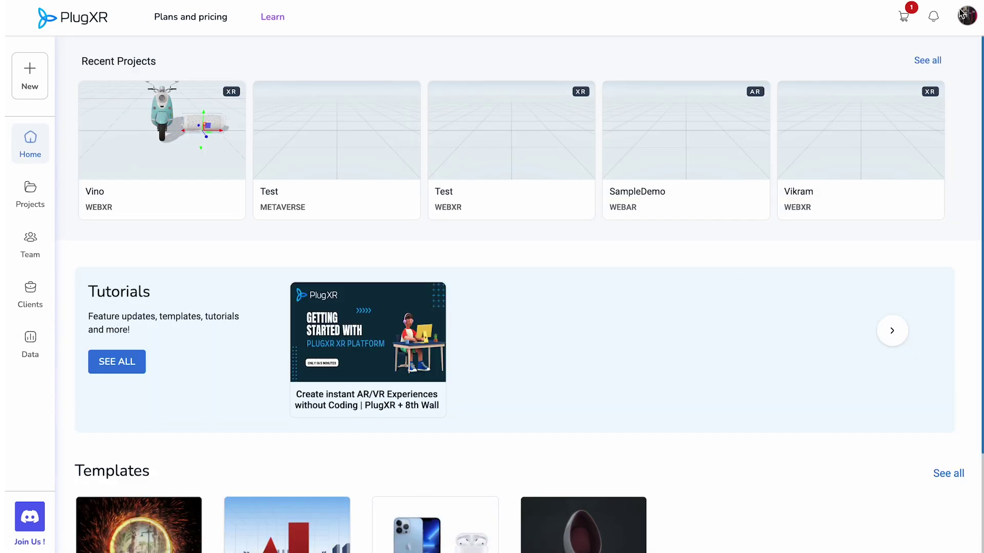
Step: Visit the Plan Addons page, then return to the dashboard tutorials
{"action": "left_click", "coordinate": [961, 14]}
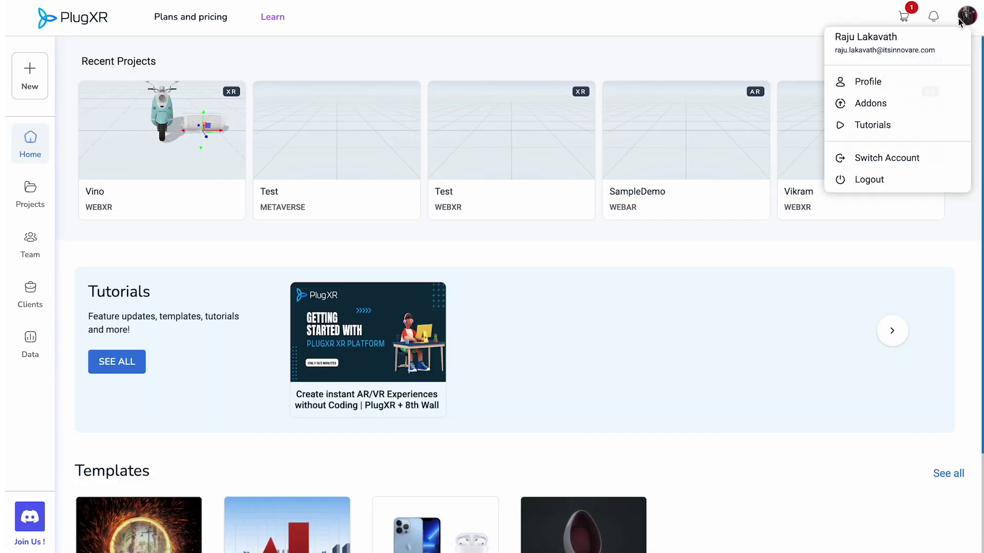
{"action": "left_click", "coordinate": [897, 106]}
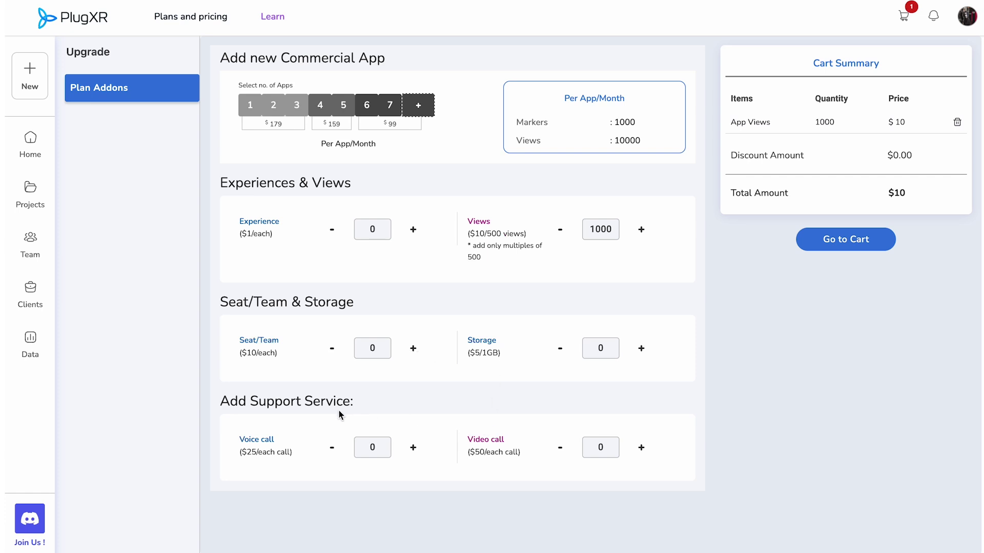
{"action": "left_click", "coordinate": [969, 29]}
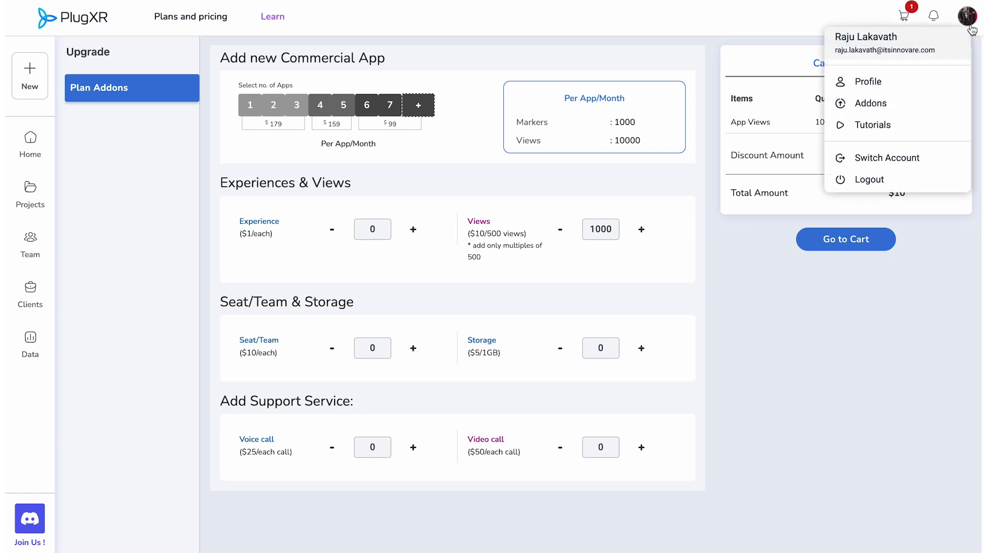
{"action": "left_click", "coordinate": [875, 126]}
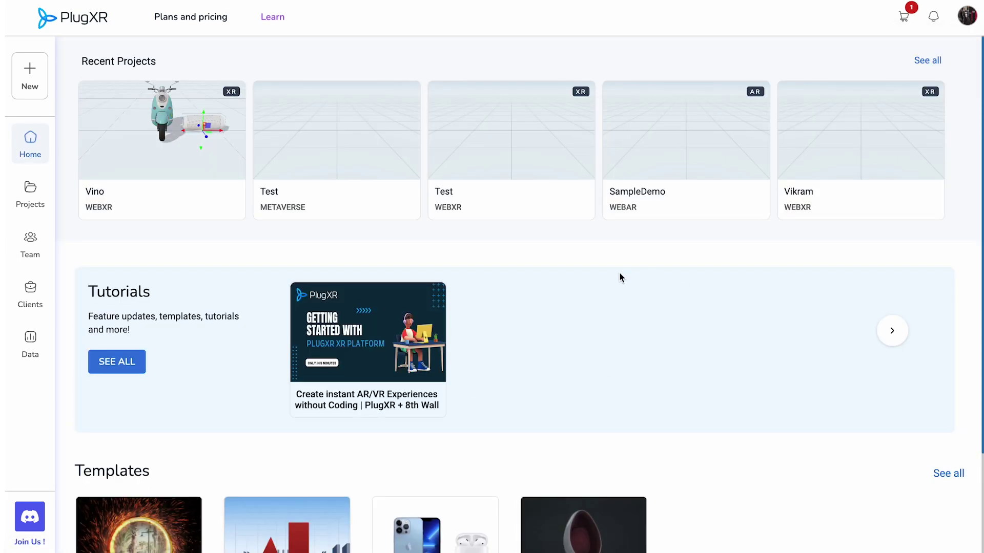
Step: View all tutorials and look at the Switch Account list without switching
{"action": "left_click", "coordinate": [97, 363]}
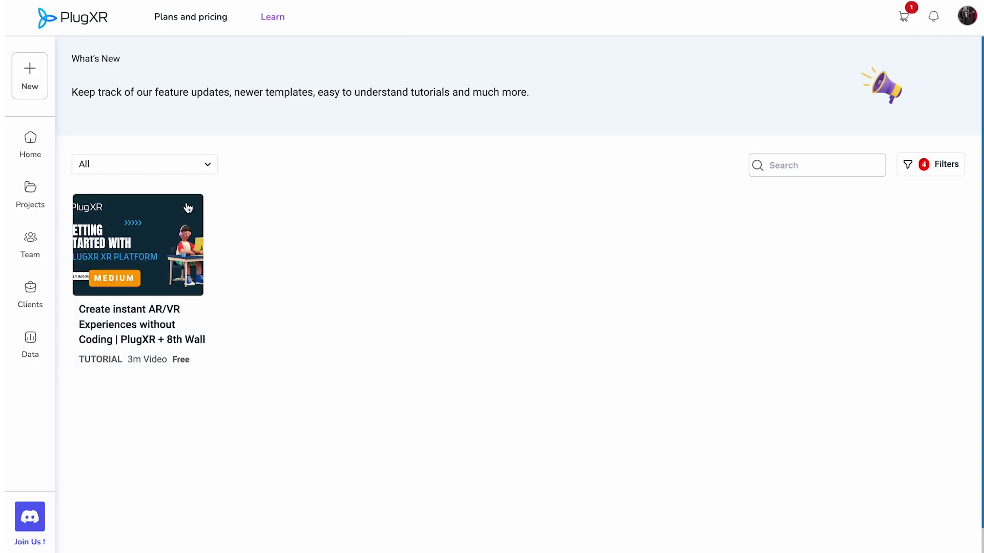
{"action": "left_click", "coordinate": [968, 20]}
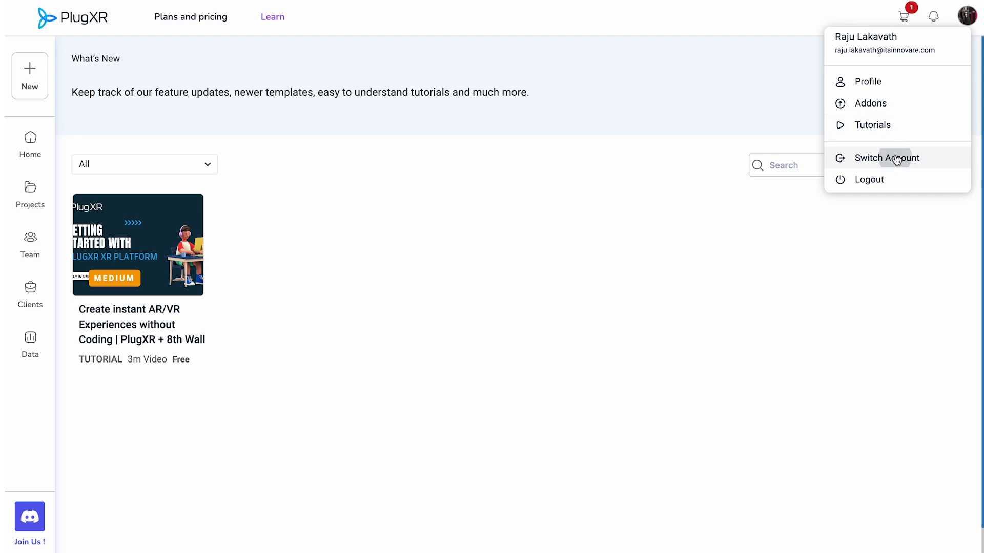
{"action": "left_click", "coordinate": [900, 161]}
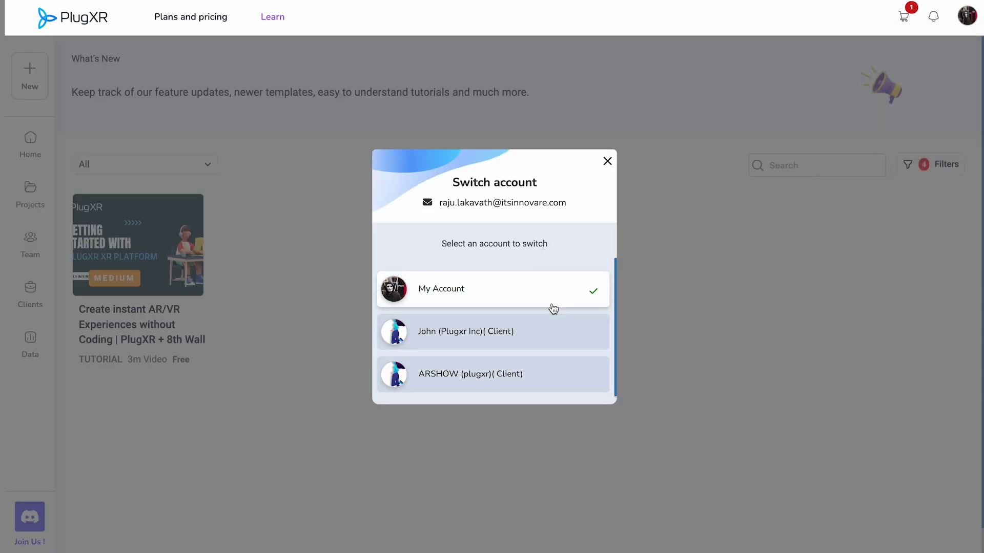
{"action": "left_click", "coordinate": [607, 162]}
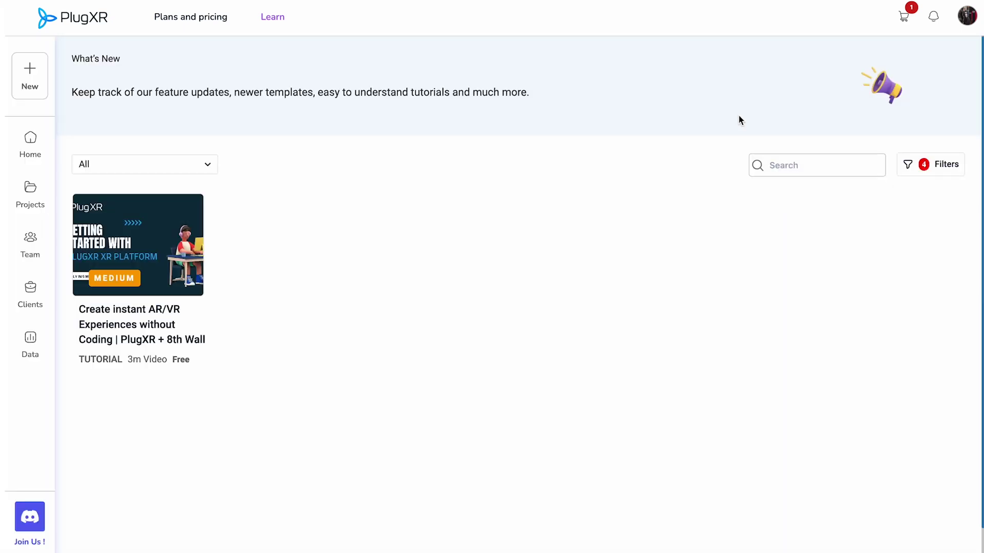
Step: Log out of the account and sign back in to the dashboard
{"action": "left_click", "coordinate": [965, 23]}
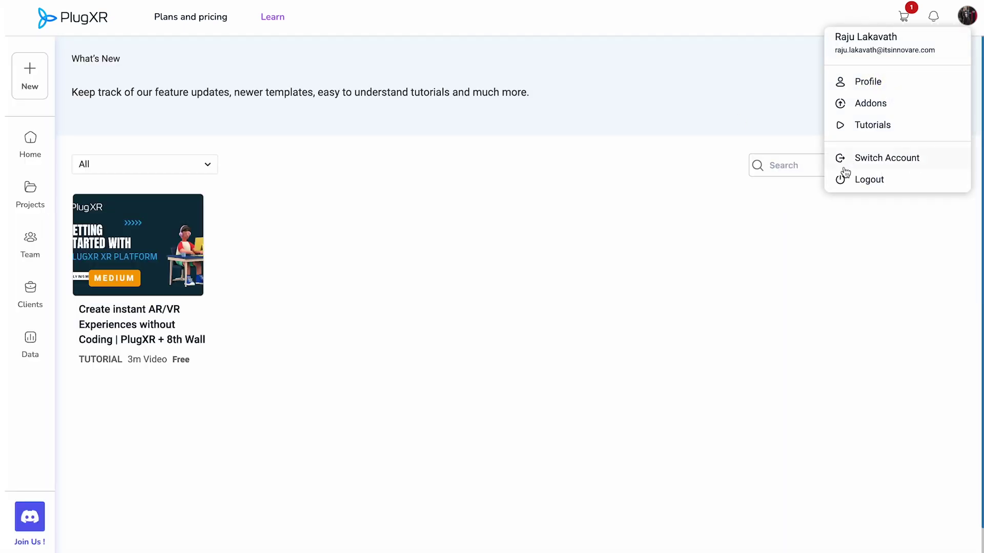
{"action": "left_click", "coordinate": [874, 180]}
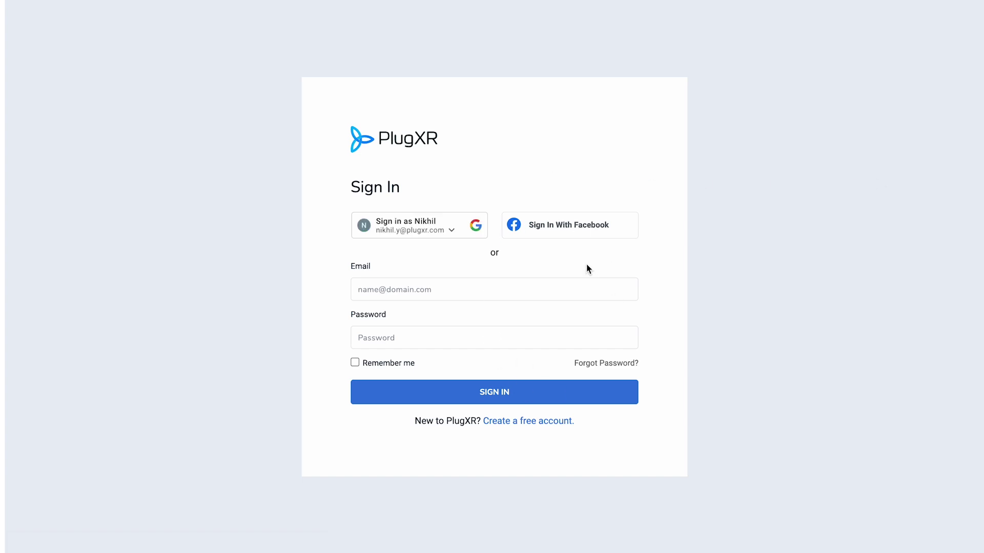
{"action": "left_click", "coordinate": [545, 227]}
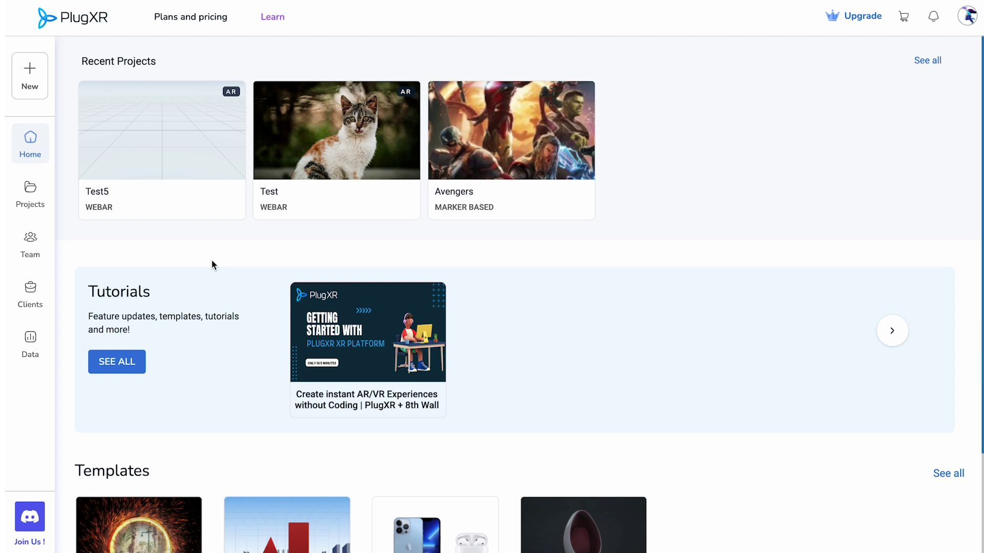
Step: Scroll to the Templates row and open the Shooter Game template's Objects Break preview
{"action": "scroll", "coordinate": [279, 251], "scroll_direction": "down", "scroll_amount": 2}
{"action": "scroll", "coordinate": [278, 251], "scroll_direction": "up", "scroll_amount": 2}
{"action": "scroll", "coordinate": [599, 242], "scroll_direction": "down", "scroll_amount": 2}
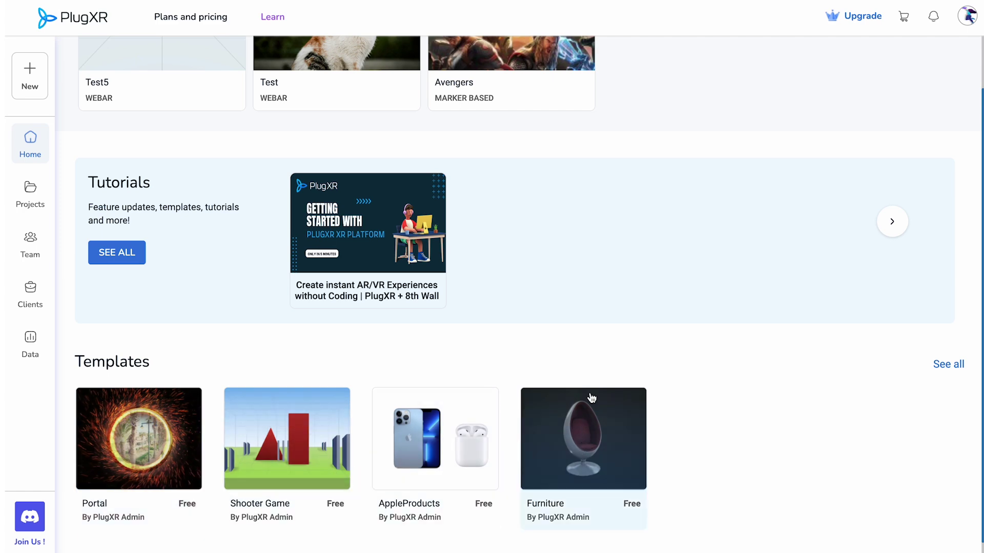
{"action": "left_click", "coordinate": [338, 433]}
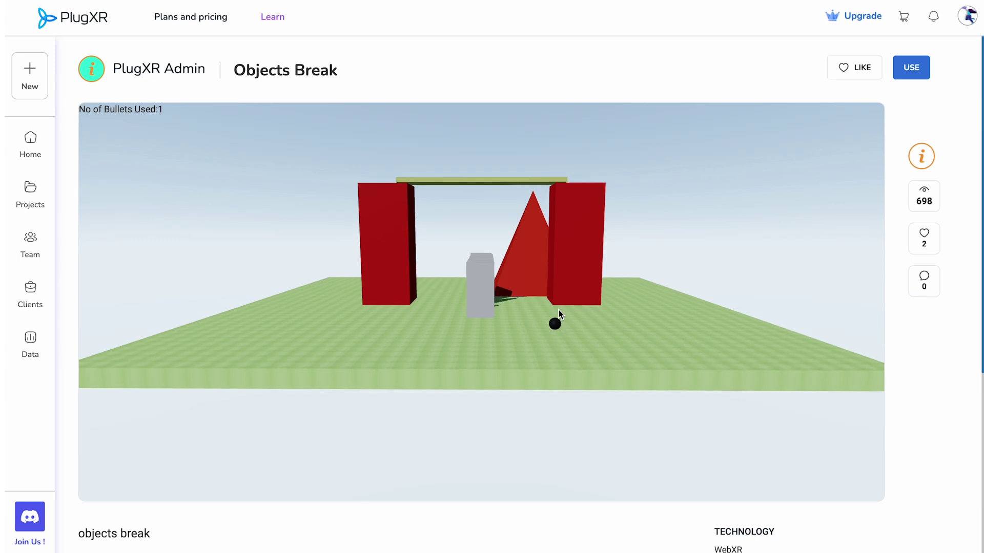
Step: Fire five balls into the Objects Break preview to smash the red blocks
{"action": "left_click", "coordinate": [491, 281]}
{"action": "left_click", "coordinate": [484, 273]}
{"action": "left_click", "coordinate": [389, 239]}
{"action": "left_click", "coordinate": [390, 216]}
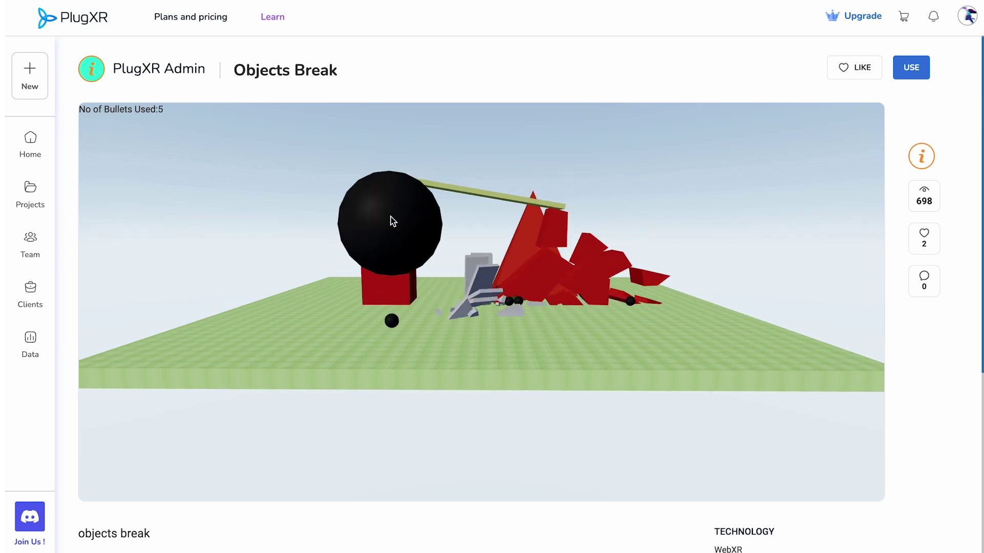
{"action": "left_click", "coordinate": [391, 217]}
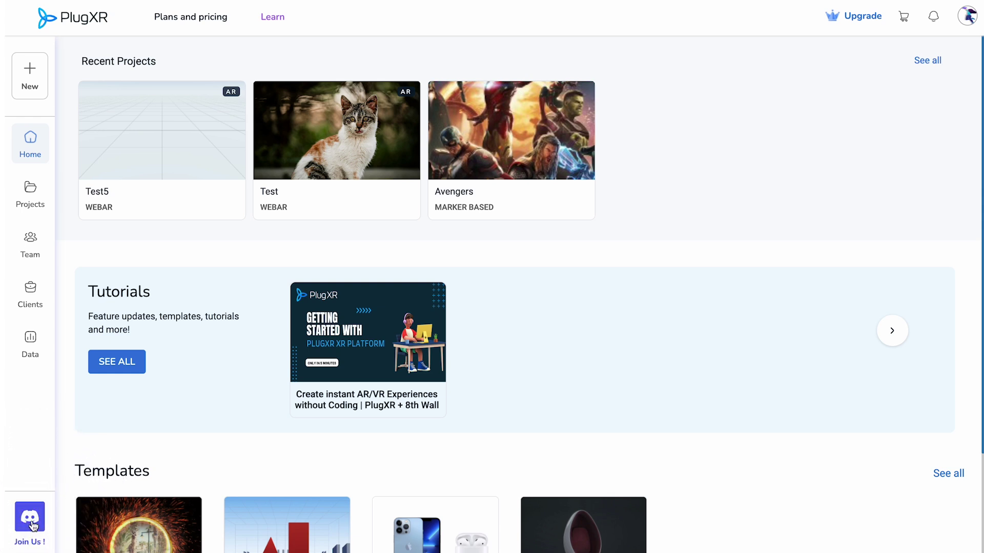
Step: Create a Product Visualizer project named 'Test'
{"action": "left_click", "coordinate": [32, 82]}
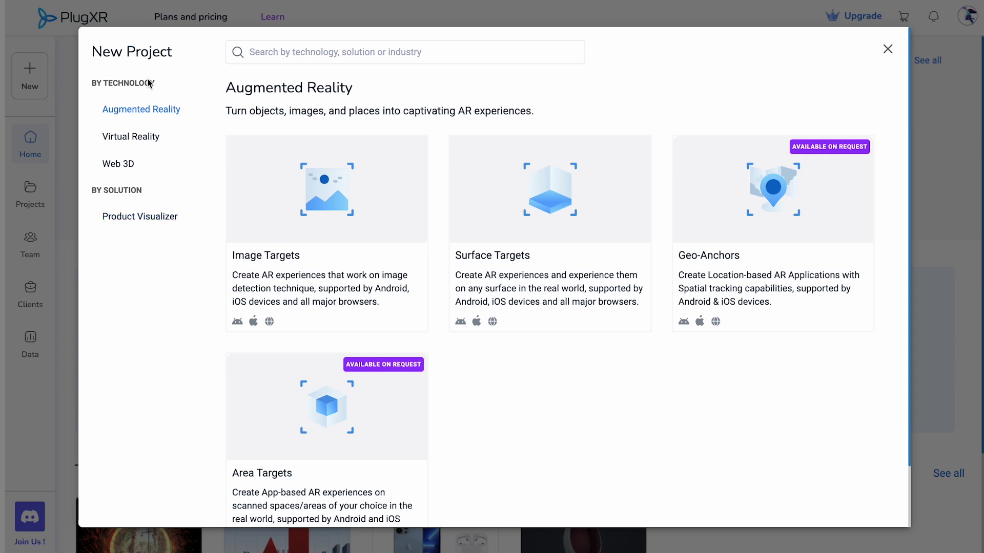
{"action": "left_click", "coordinate": [146, 135]}
{"action": "left_click", "coordinate": [120, 165]}
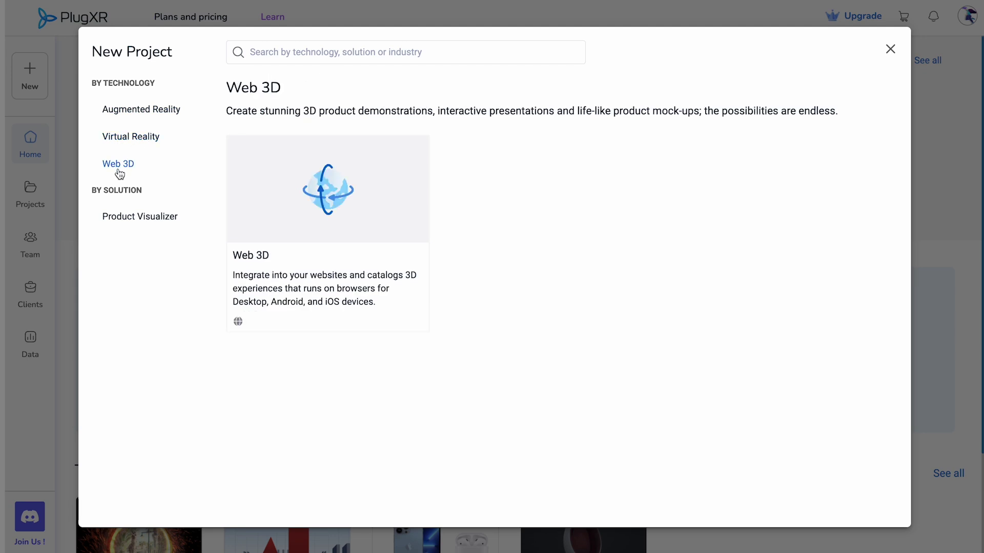
{"action": "left_click", "coordinate": [138, 219]}
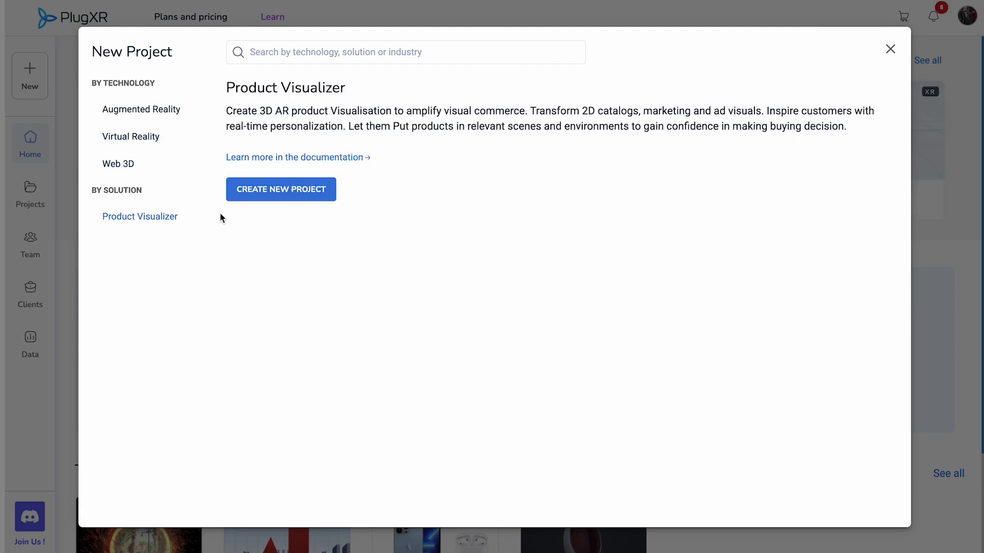
{"action": "left_click", "coordinate": [295, 189]}
{"action": "type", "text": "Test"}
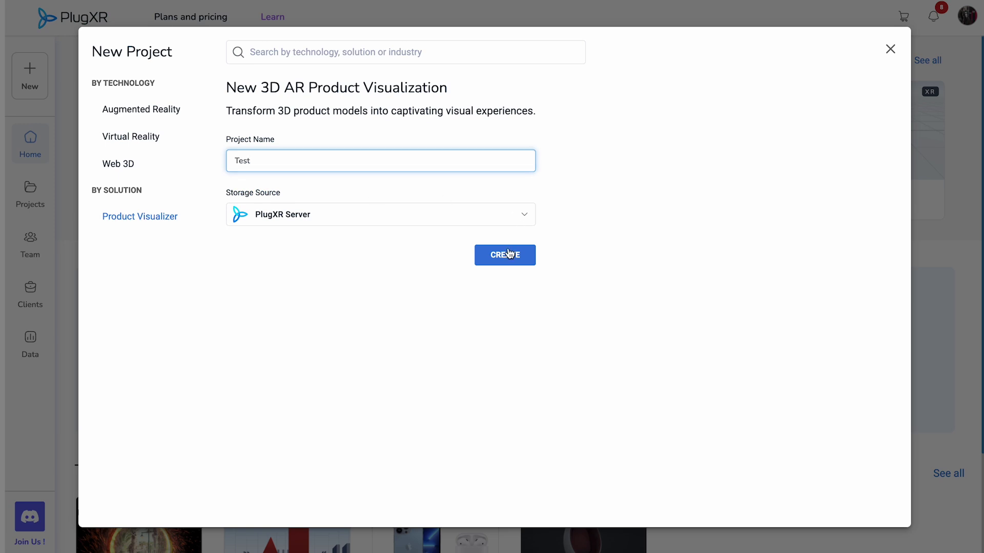
{"action": "left_click", "coordinate": [510, 254]}
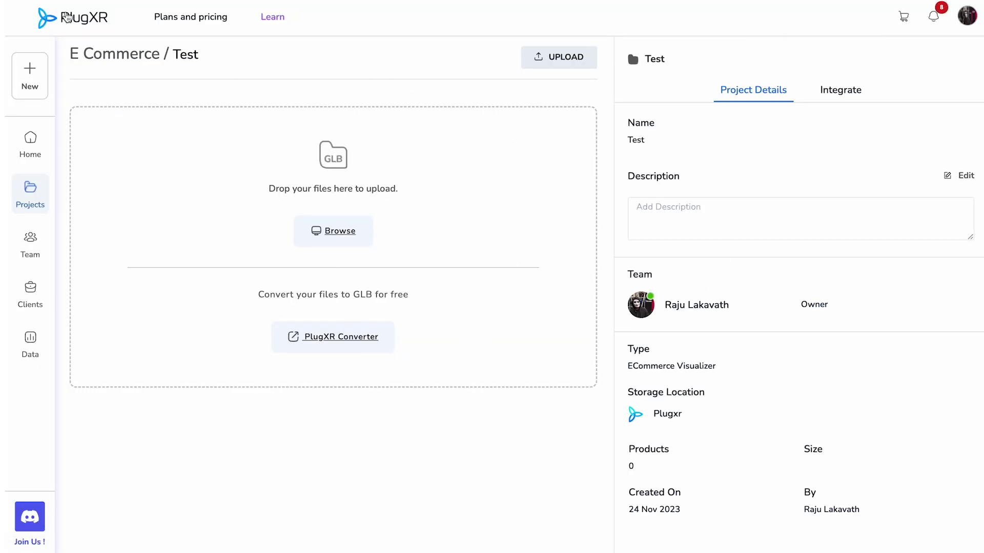
Step: Back on Home, search new project types for 'Virt', view Virtual Reality, then dismiss the window
{"action": "left_click", "coordinate": [67, 18]}
{"action": "left_click", "coordinate": [30, 78]}
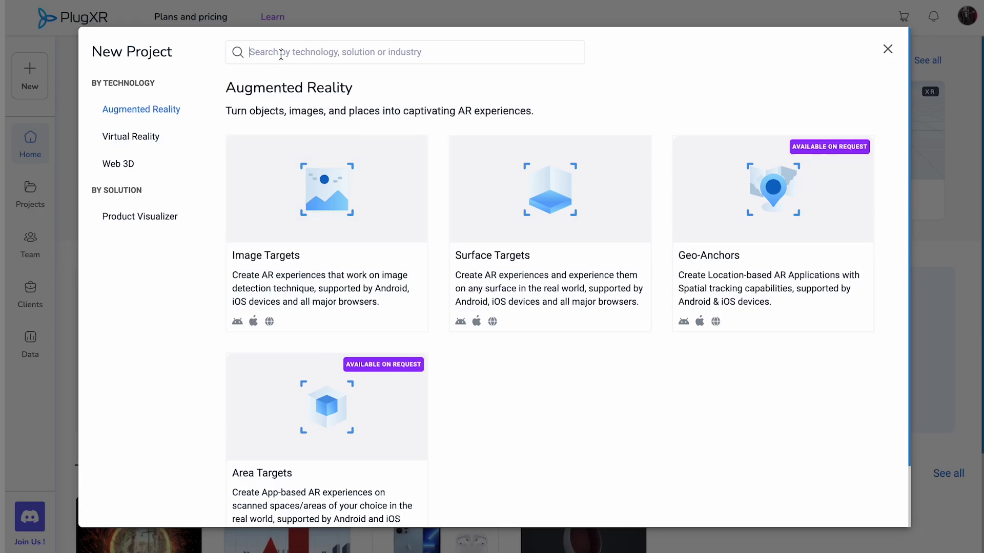
{"action": "type", "text": "Virtual"}
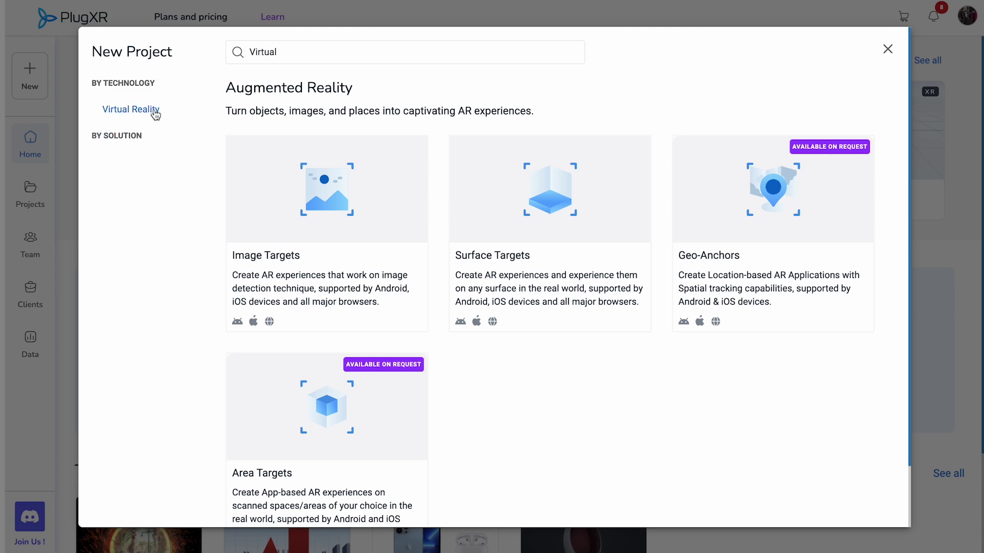
{"action": "left_click", "coordinate": [152, 113]}
{"action": "left_click", "coordinate": [887, 56]}
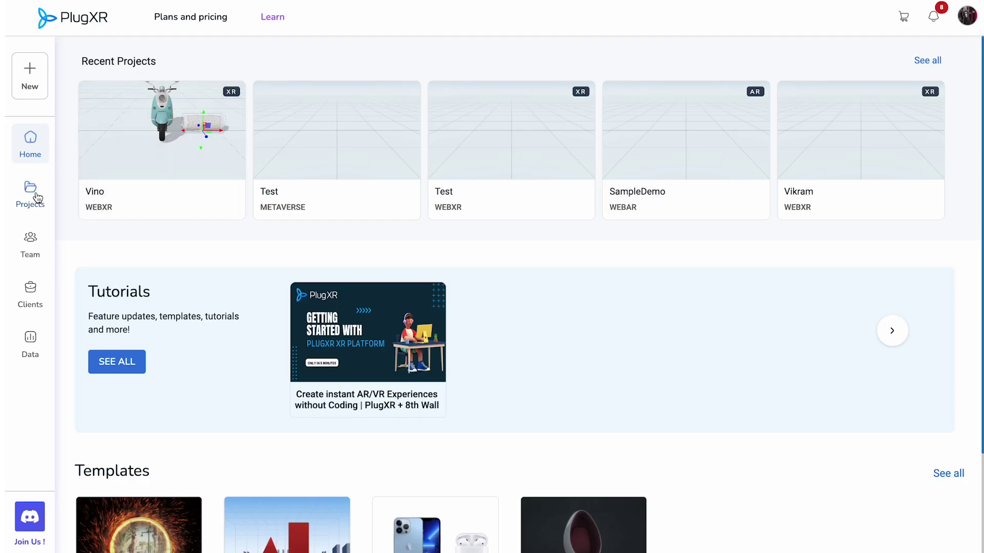
Step: Open all projects and toggle between list and grid views
{"action": "left_click", "coordinate": [29, 201]}
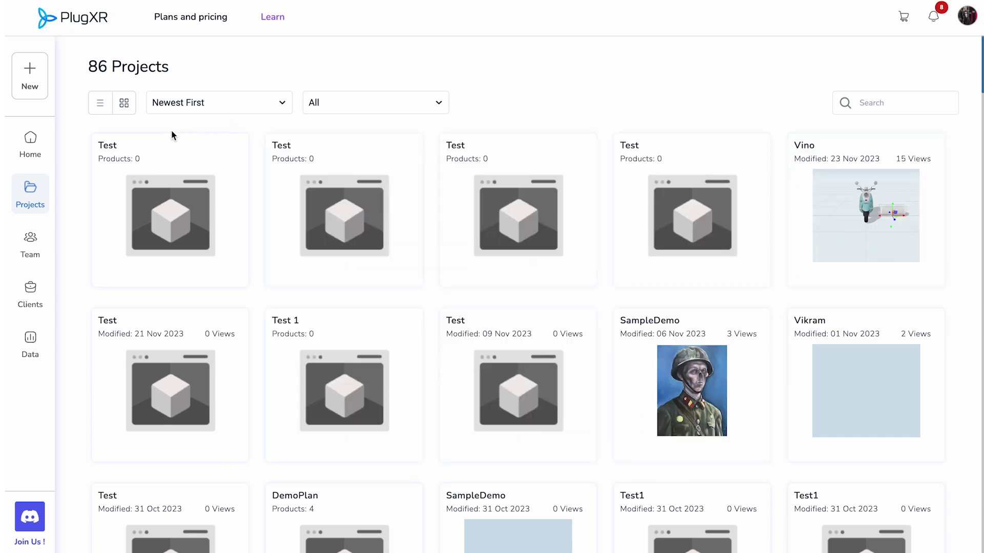
{"action": "left_click", "coordinate": [100, 106]}
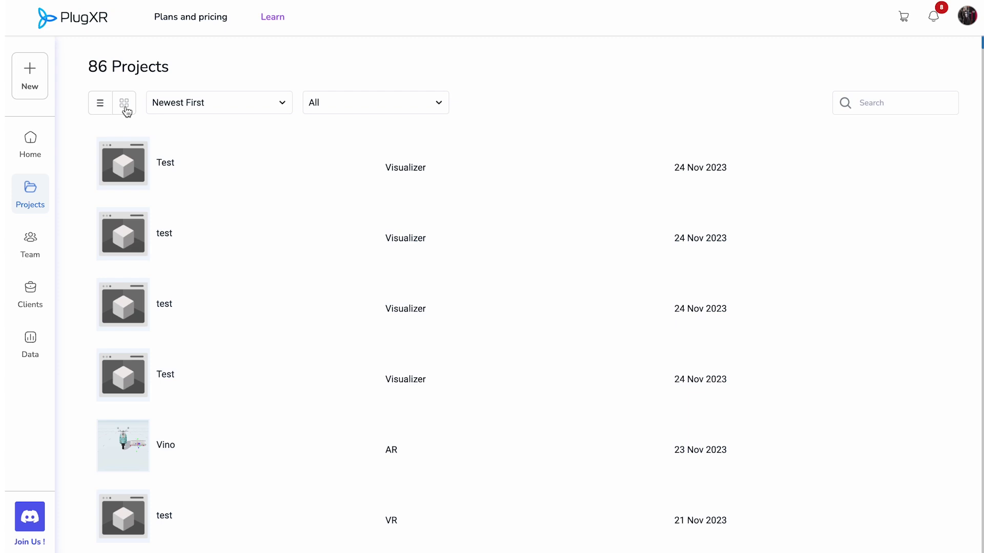
{"action": "left_click", "coordinate": [123, 105]}
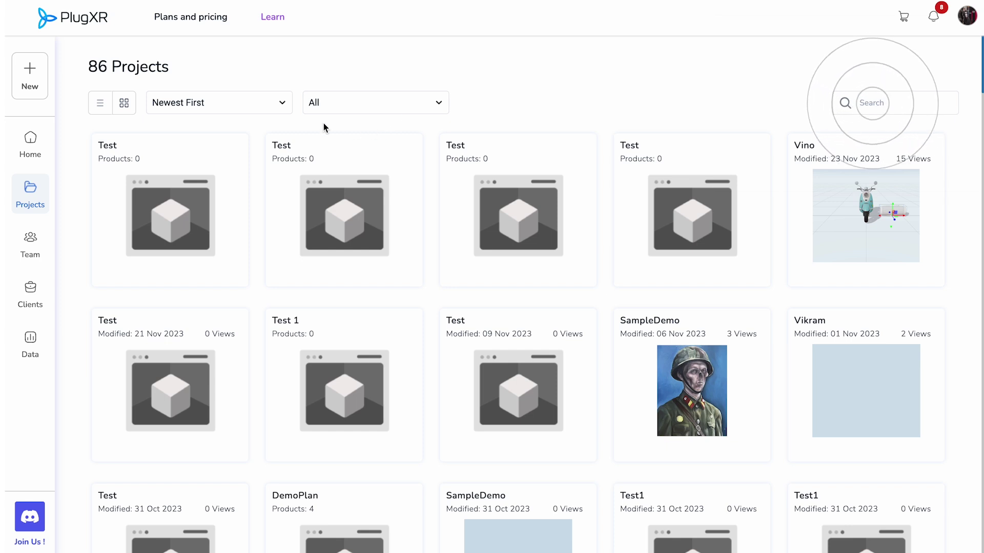
Step: Search projects for 'Vin', clear the search, and open the sort order choices
{"action": "left_click", "coordinate": [878, 101]}
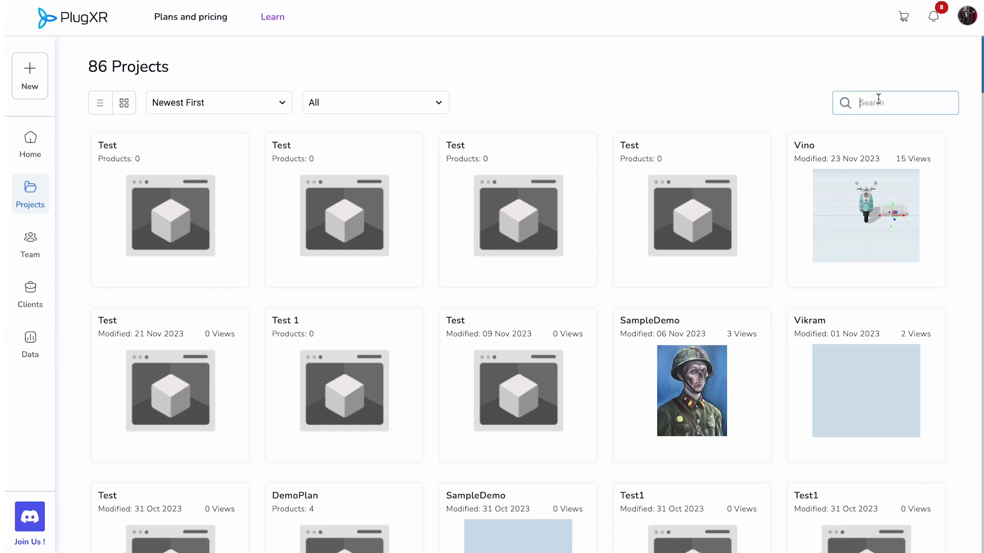
{"action": "type", "text": "Vino"}
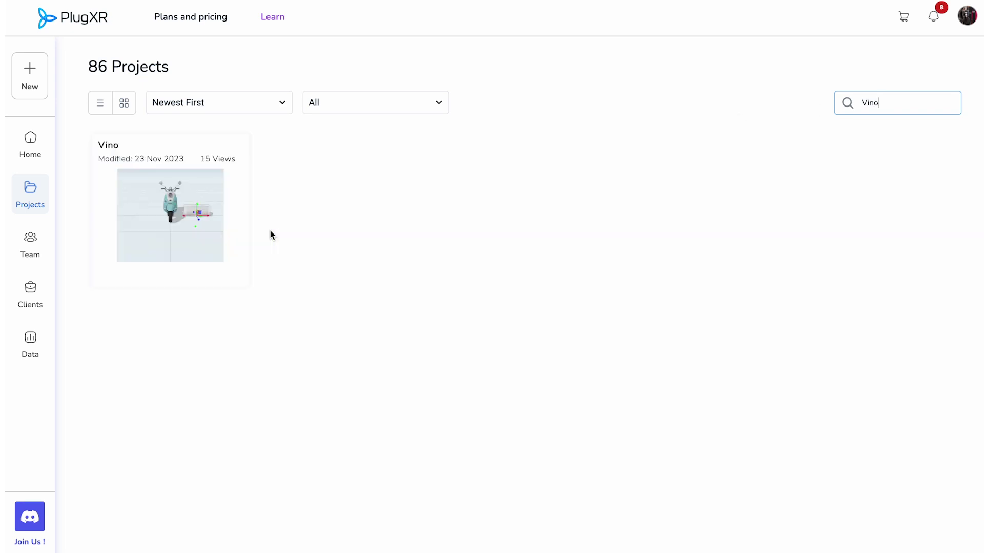
{"action": "key", "text": "BackSpace"}
{"action": "key", "text": "BackSpace"}
{"action": "key", "text": "BackSpace"}
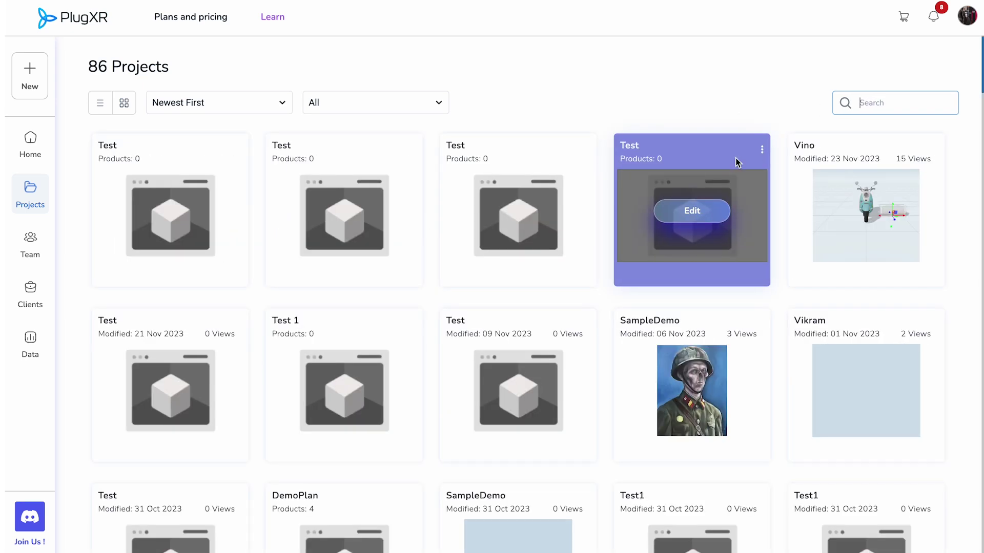
{"action": "left_click", "coordinate": [282, 109]}
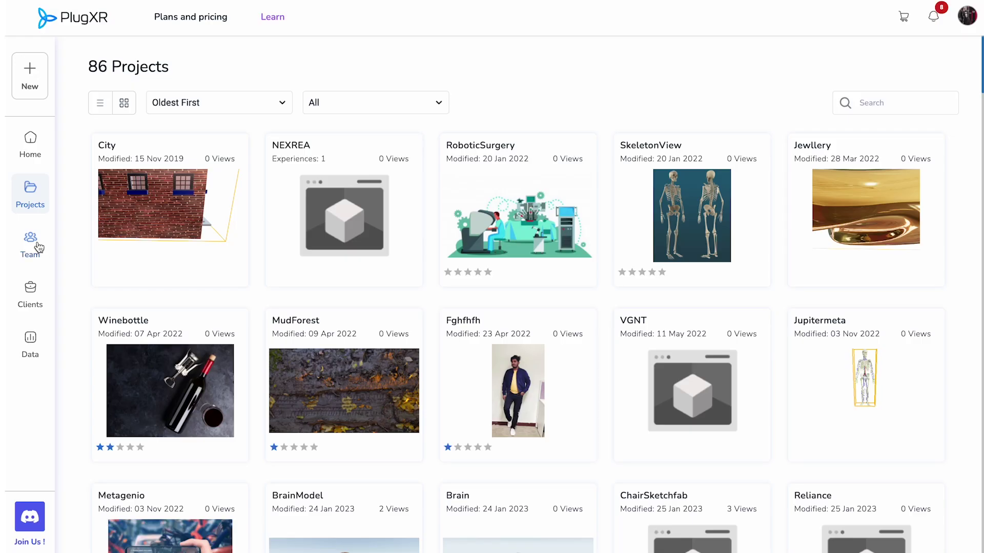
{"action": "left_click", "coordinate": [30, 242]}
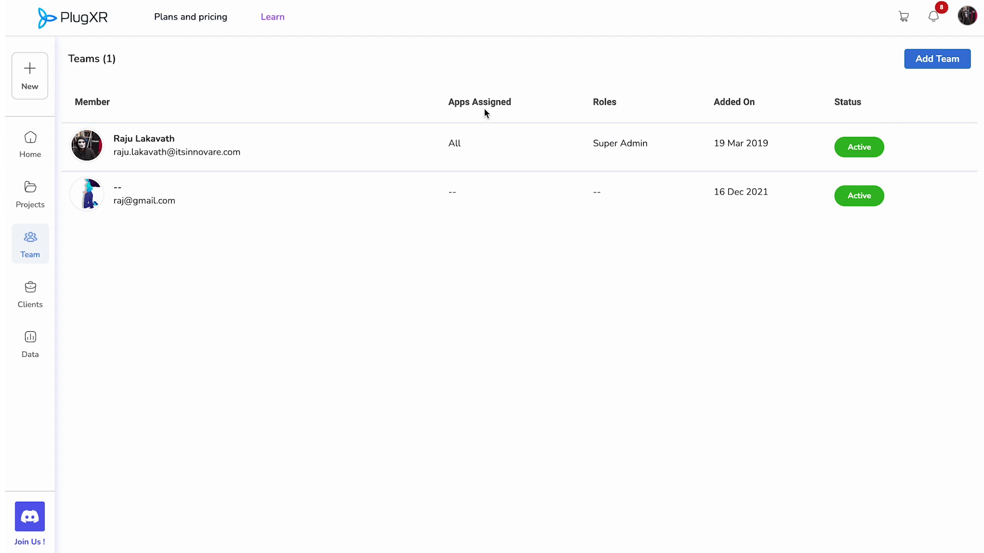
Step: Invite a new team member by entering their e-mail address, then open their detail page
{"action": "left_click", "coordinate": [934, 66]}
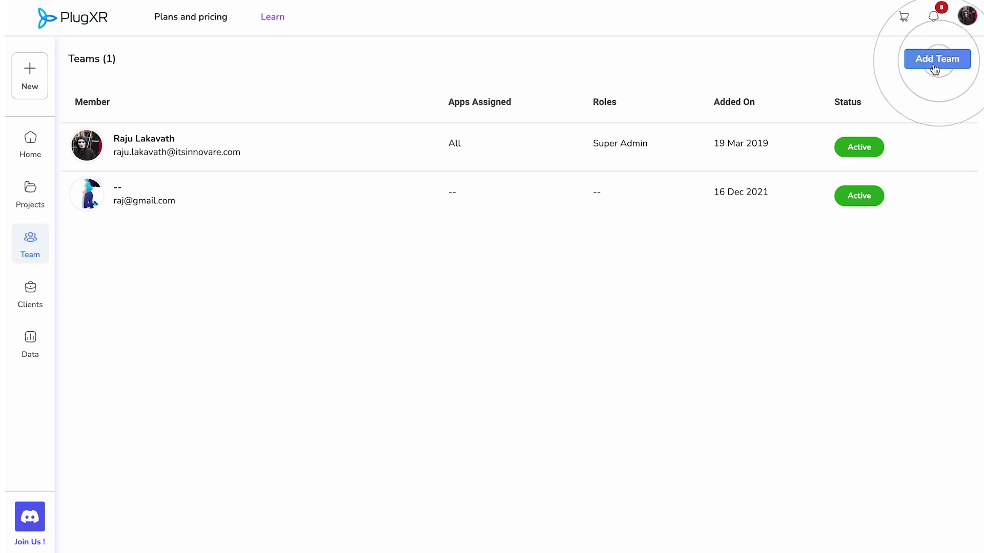
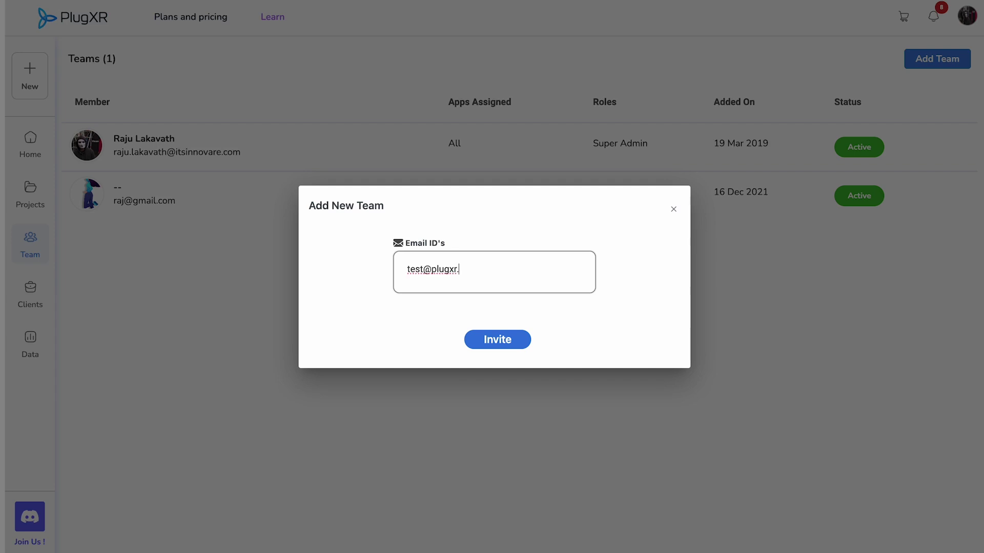
{"action": "left_click", "coordinate": [508, 342]}
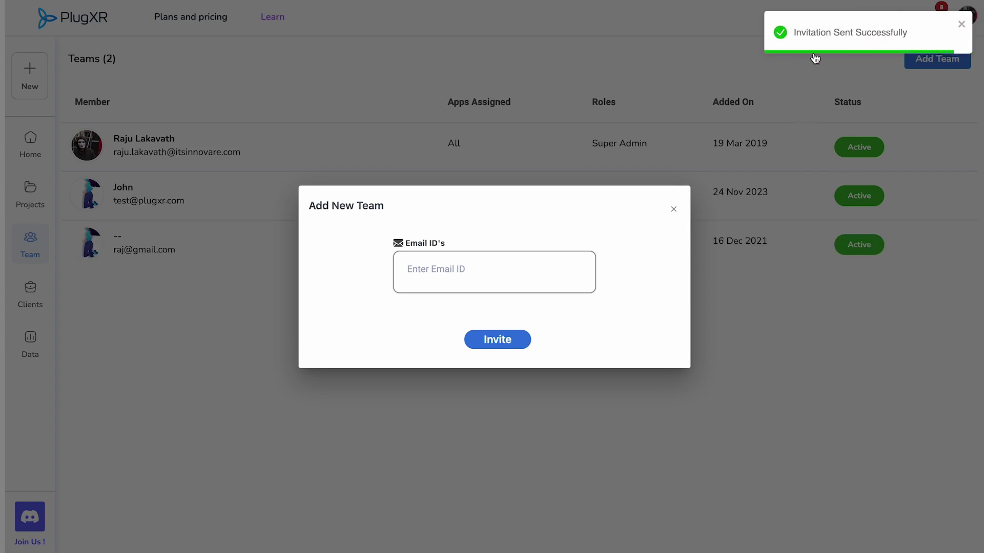
{"action": "left_click", "coordinate": [674, 209]}
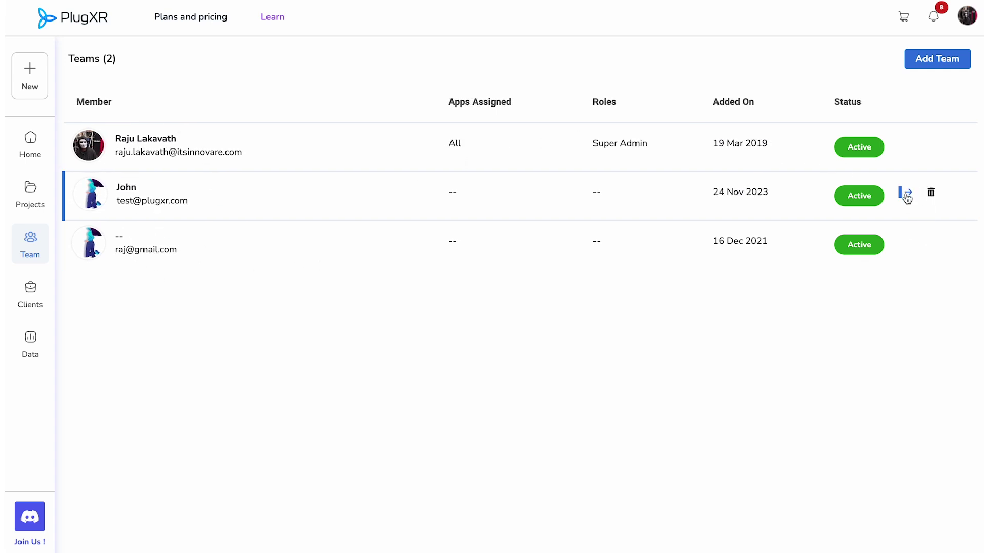
{"action": "left_click", "coordinate": [908, 191]}
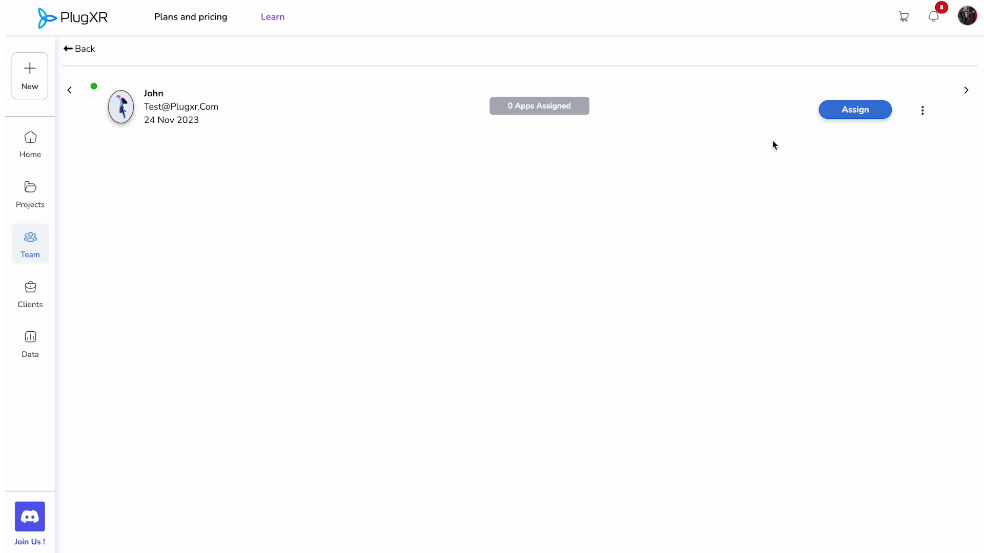
Step: Assign Offline-Alphabets with the S-For-Snake marker and Moderator permissions to the member
{"action": "left_click", "coordinate": [829, 112]}
{"action": "left_click", "coordinate": [476, 242]}
{"action": "left_click", "coordinate": [394, 321]}
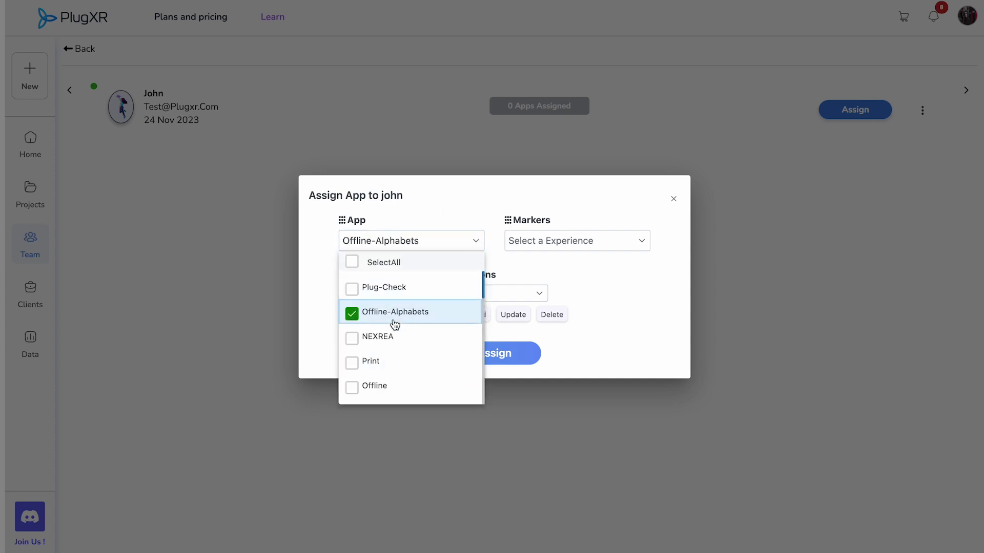
{"action": "left_click", "coordinate": [605, 242]}
{"action": "left_click", "coordinate": [560, 341]}
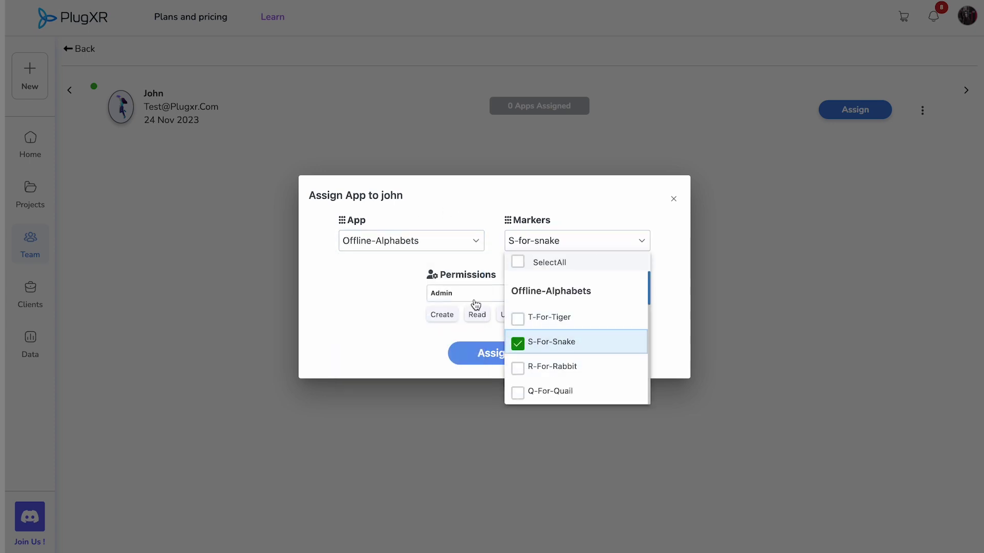
{"action": "left_click", "coordinate": [476, 293]}
{"action": "left_click", "coordinate": [477, 342]}
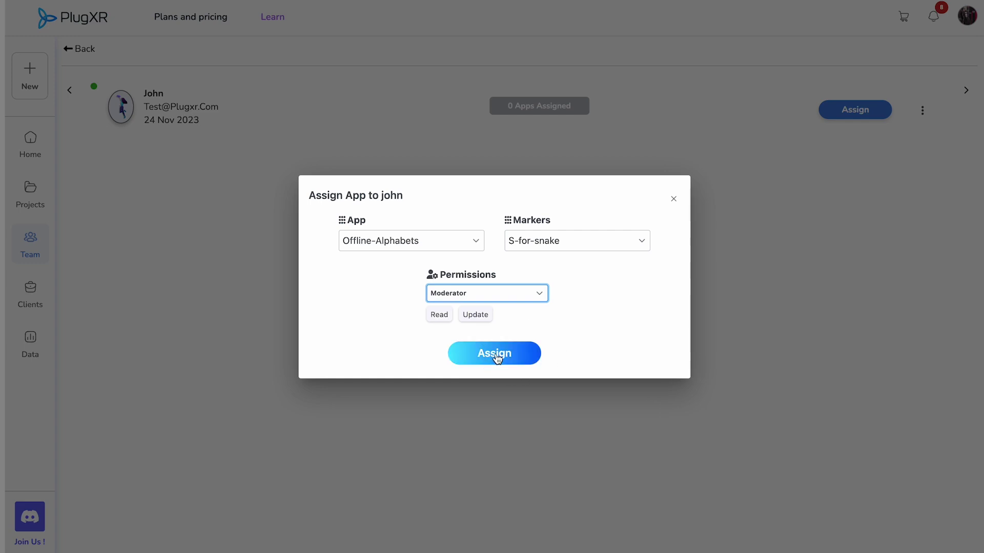
{"action": "left_click", "coordinate": [495, 352]}
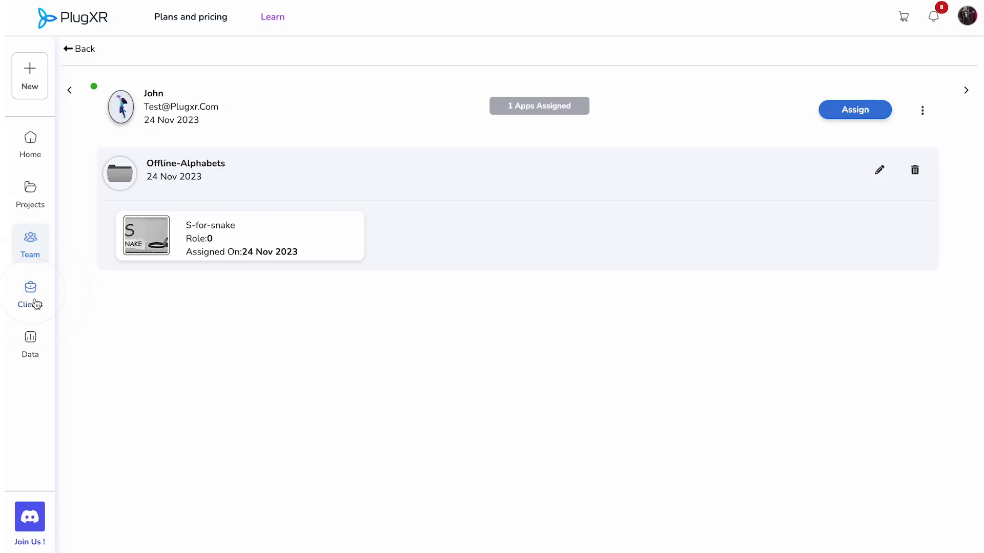
{"action": "left_click", "coordinate": [31, 294]}
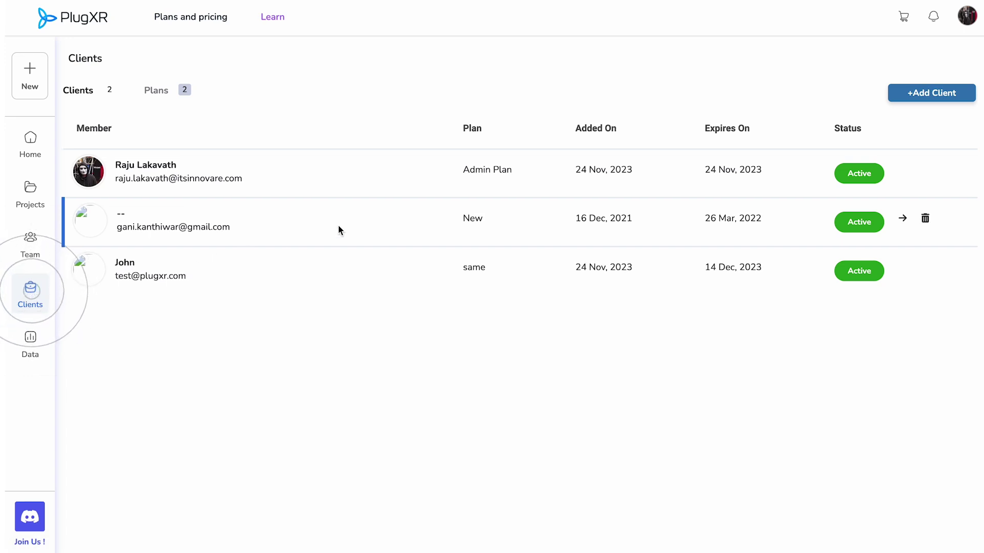
Step: Add a client with e-mail, organisation name and phone number on the 'same' plan
{"action": "left_click", "coordinate": [917, 92]}
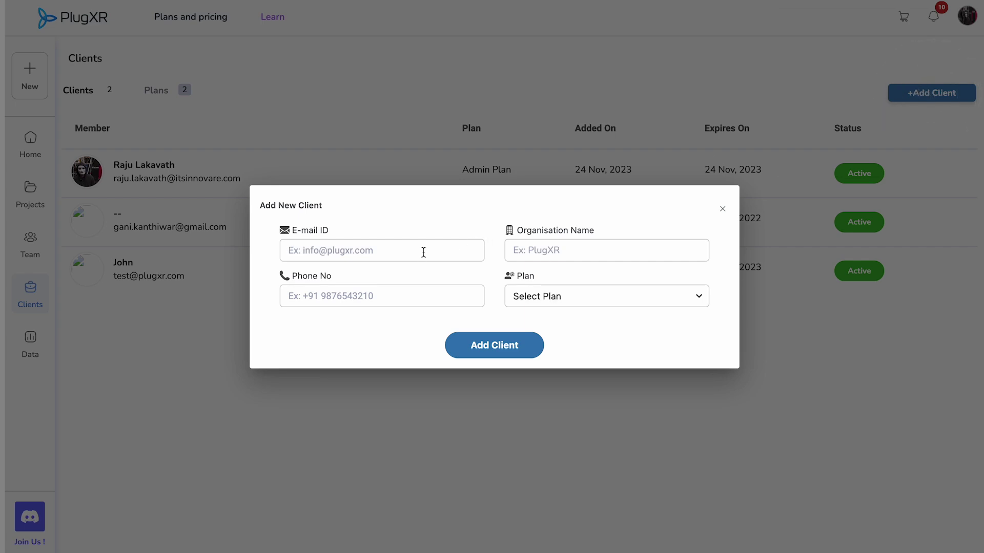
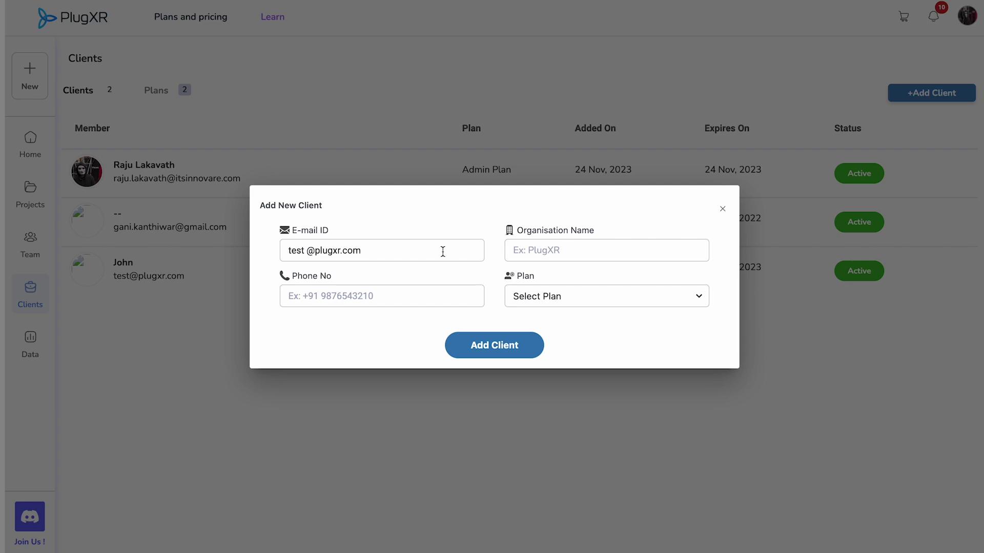
{"action": "left_click", "coordinate": [557, 249]}
{"action": "type", "text": "PlugXR"}
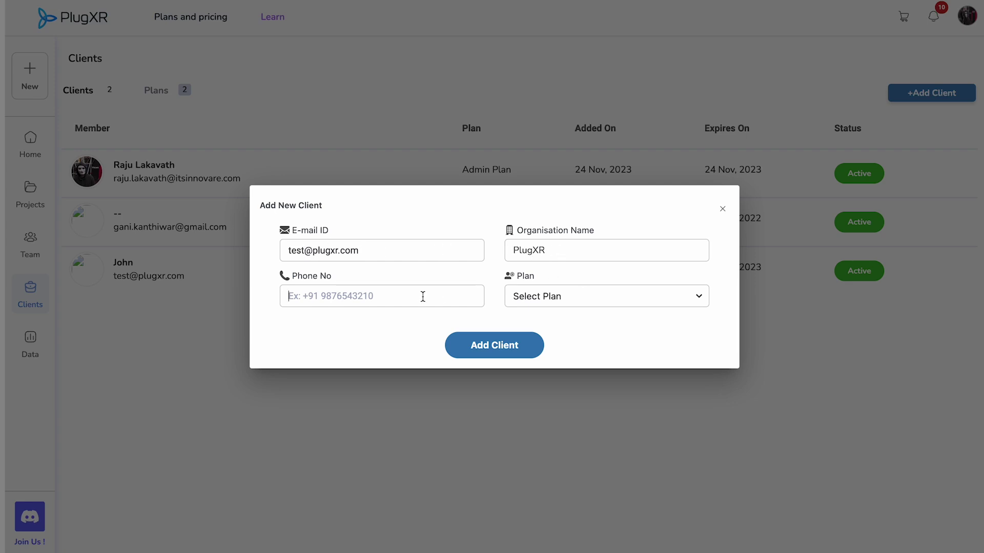
{"action": "type", "text": "0987654321"}
{"action": "left_click", "coordinate": [648, 300]}
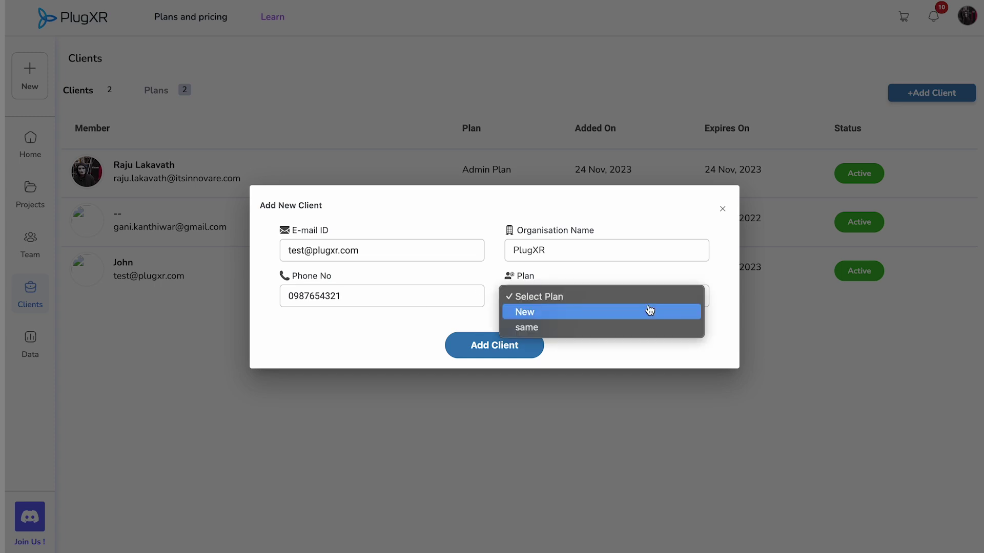
{"action": "left_click", "coordinate": [620, 328]}
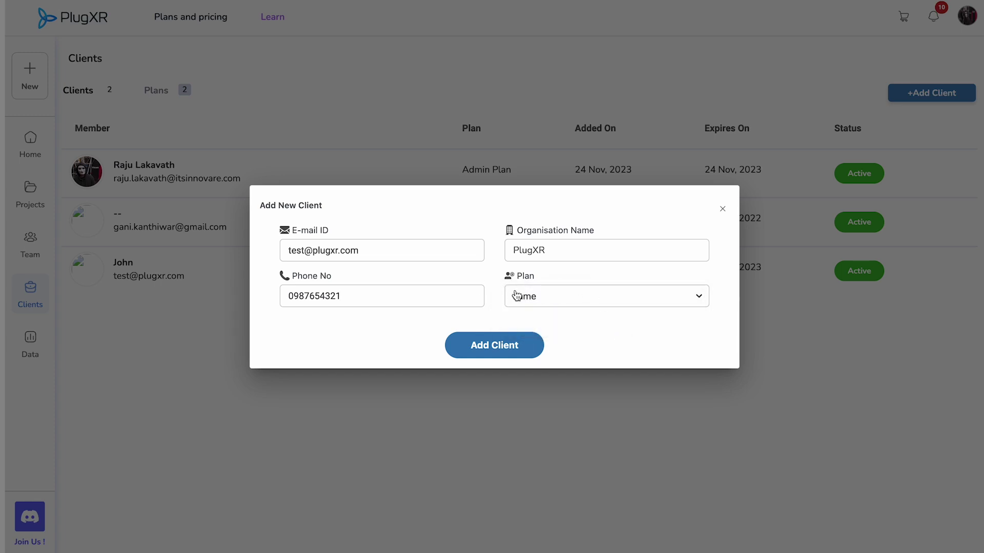
{"action": "left_click", "coordinate": [512, 346]}
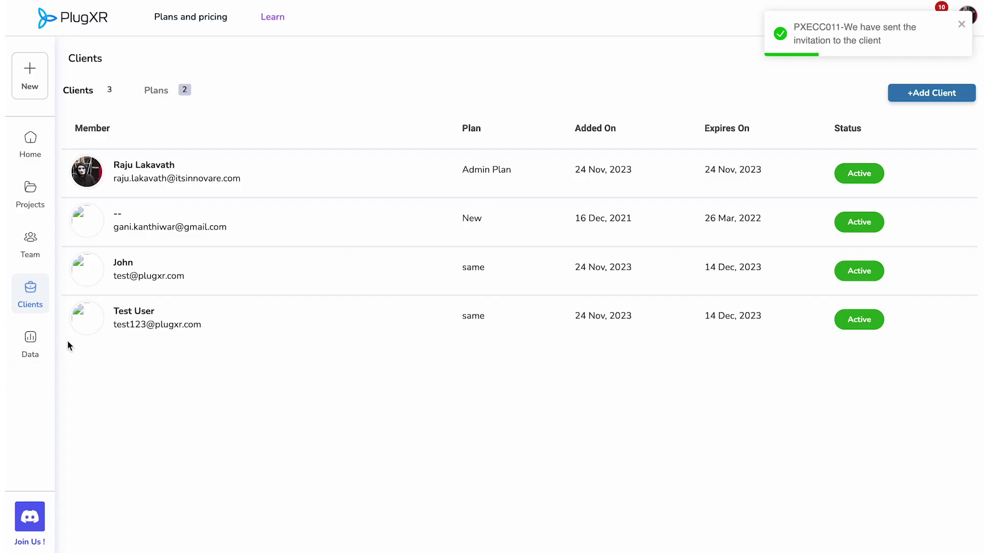
{"action": "left_click", "coordinate": [29, 337]}
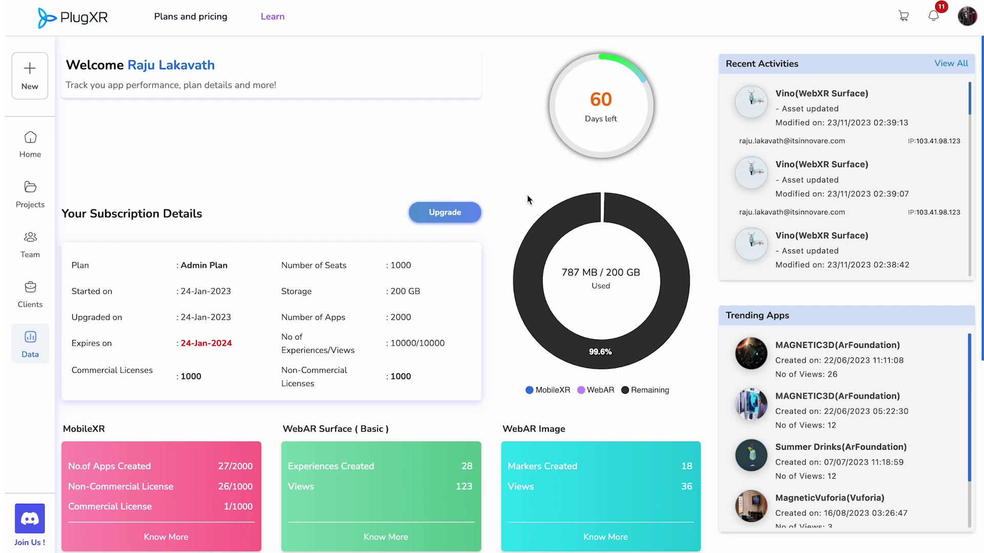
Step: Scroll through the Data dashboard: Admin Plan with 60 days left, 787 MB of 200 GB storage used
{"action": "scroll", "coordinate": [529, 200], "scroll_direction": "down", "scroll_amount": 3}
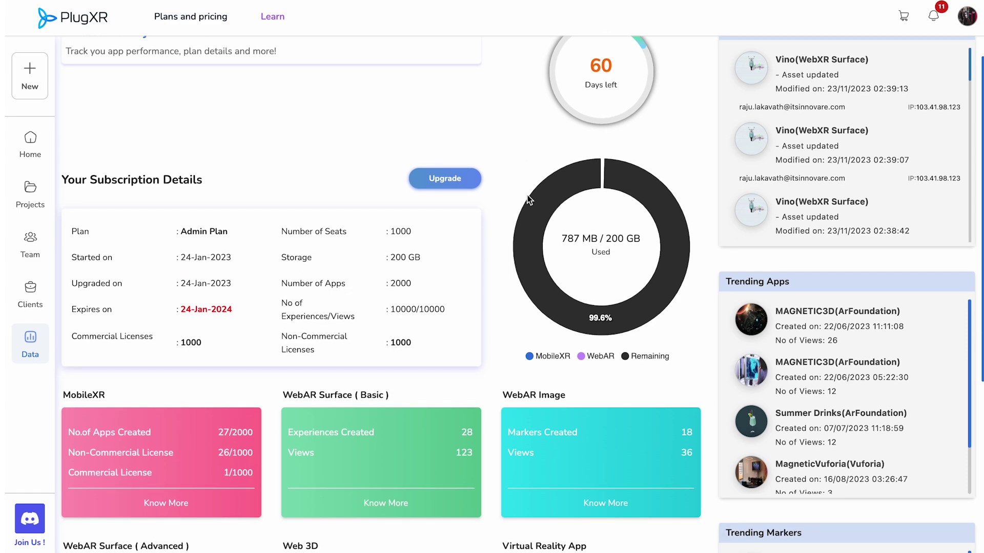
{"action": "scroll", "coordinate": [529, 200], "scroll_direction": "down", "scroll_amount": 5}
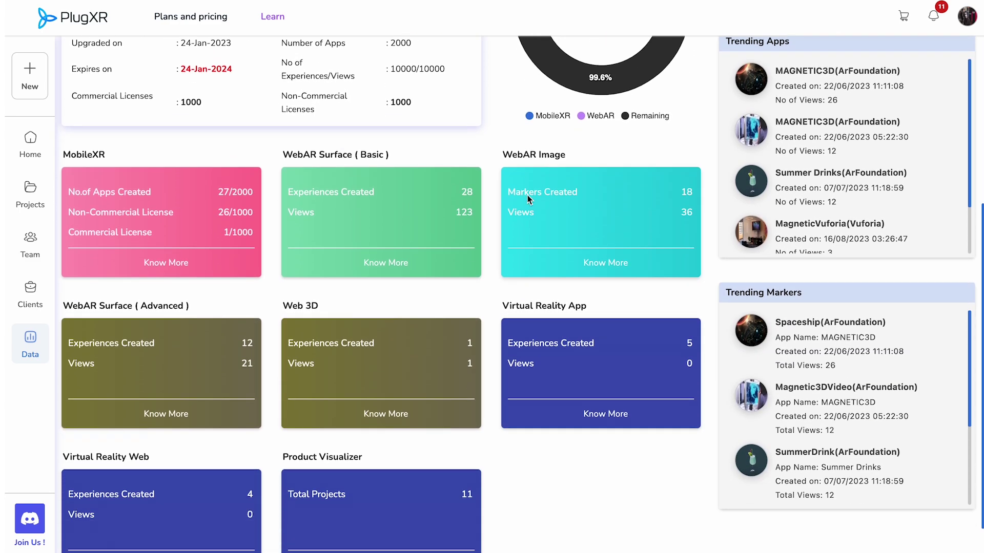
{"action": "scroll", "coordinate": [529, 200], "scroll_direction": "up", "scroll_amount": 7}
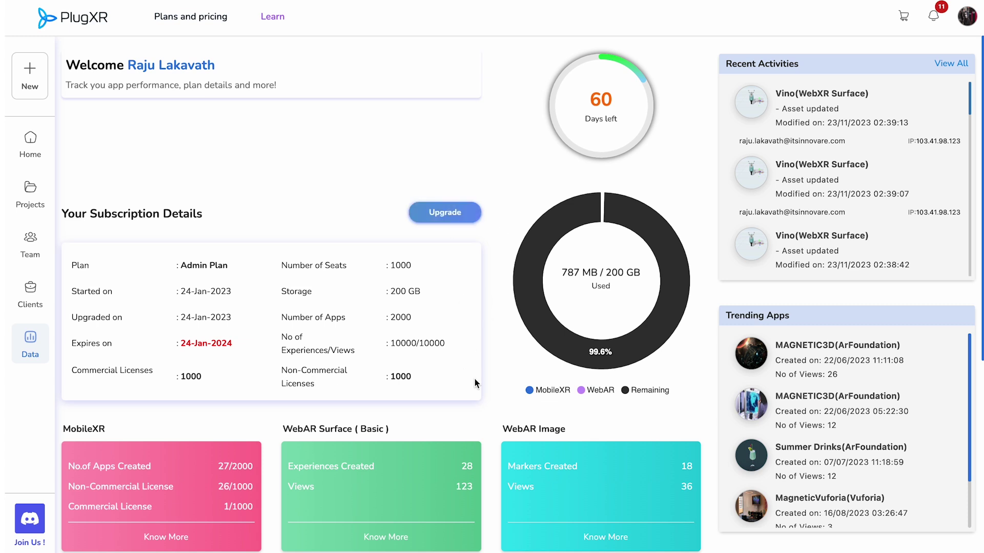
{"action": "scroll", "coordinate": [474, 379], "scroll_direction": "down", "scroll_amount": 1}
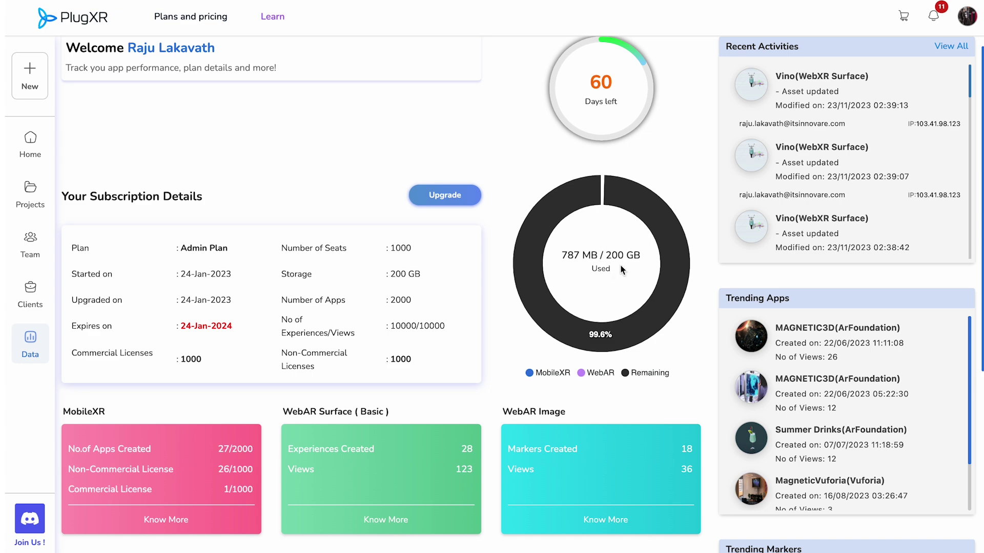
{"action": "scroll", "coordinate": [574, 321], "scroll_direction": "down", "scroll_amount": 3}
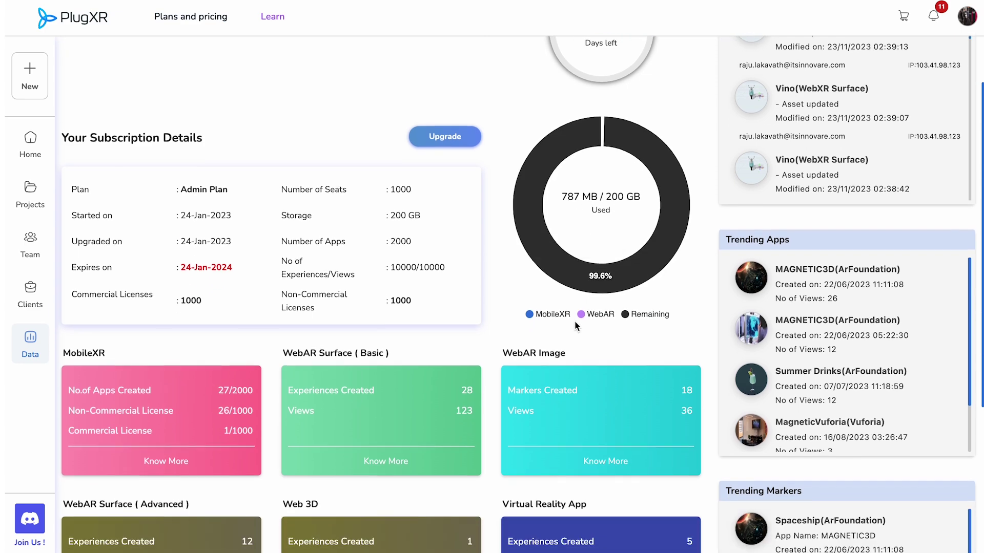
{"action": "scroll", "coordinate": [575, 325], "scroll_direction": "down", "scroll_amount": 3}
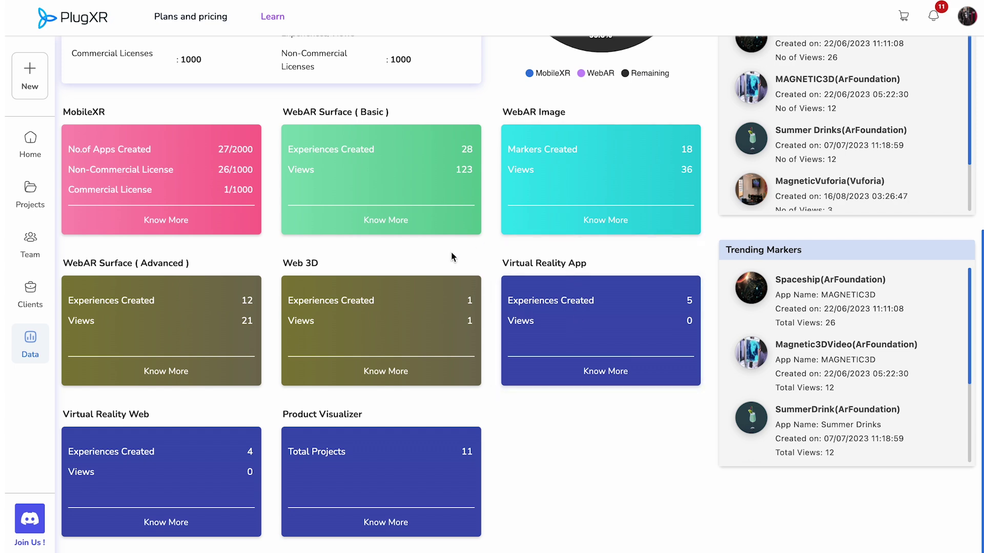
{"action": "scroll", "coordinate": [451, 252], "scroll_direction": "up", "scroll_amount": 6}
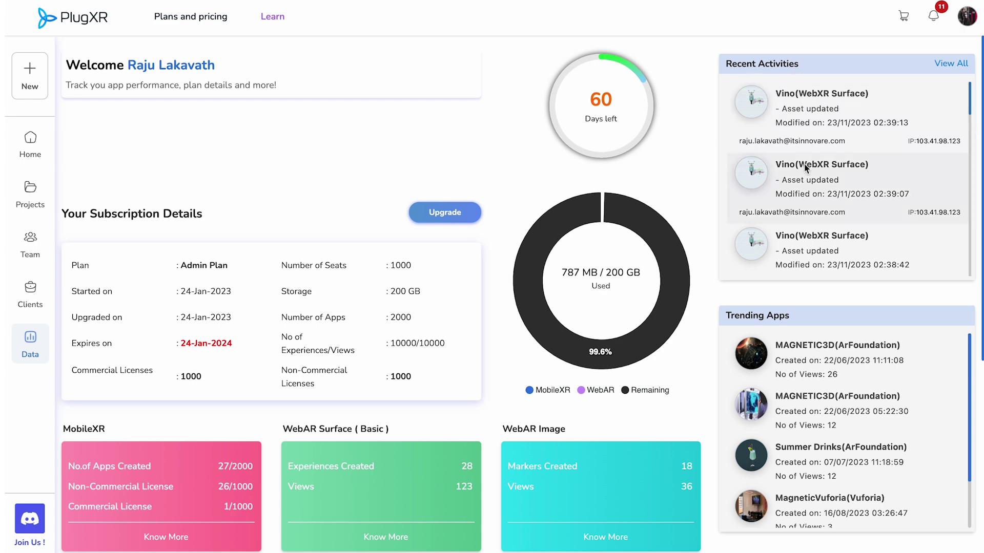
{"action": "left_click", "coordinate": [953, 65]}
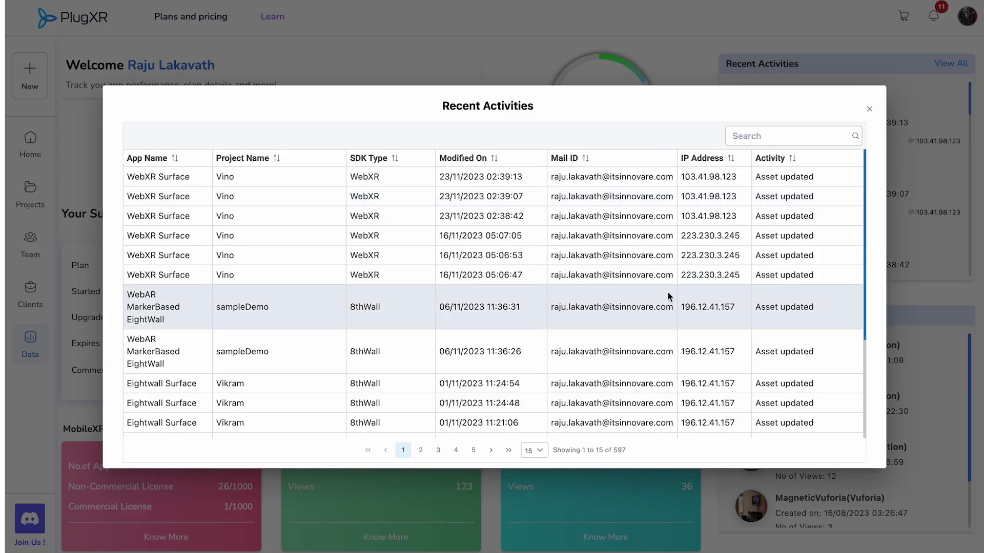
{"action": "scroll", "coordinate": [545, 320], "scroll_direction": "down", "scroll_amount": 3}
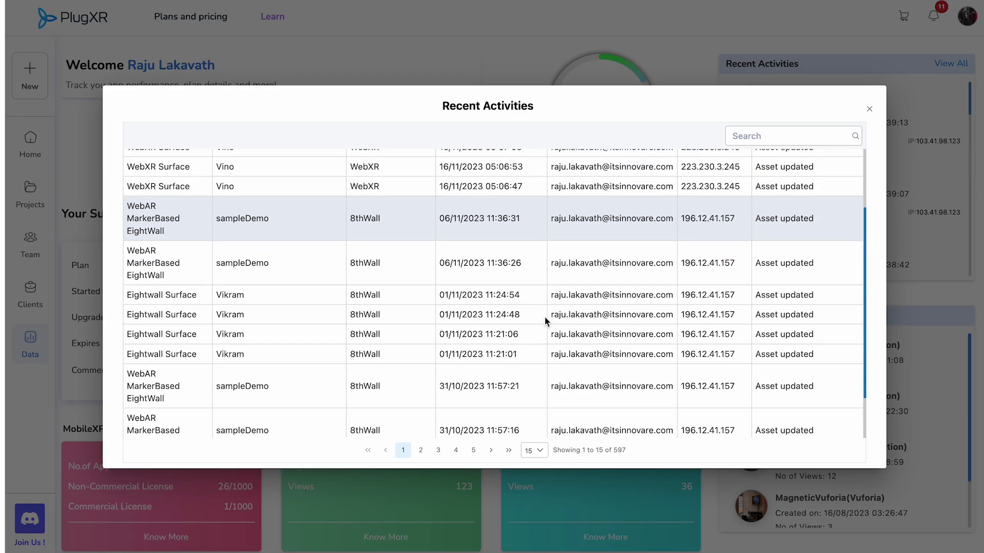
{"action": "left_click", "coordinate": [869, 109]}
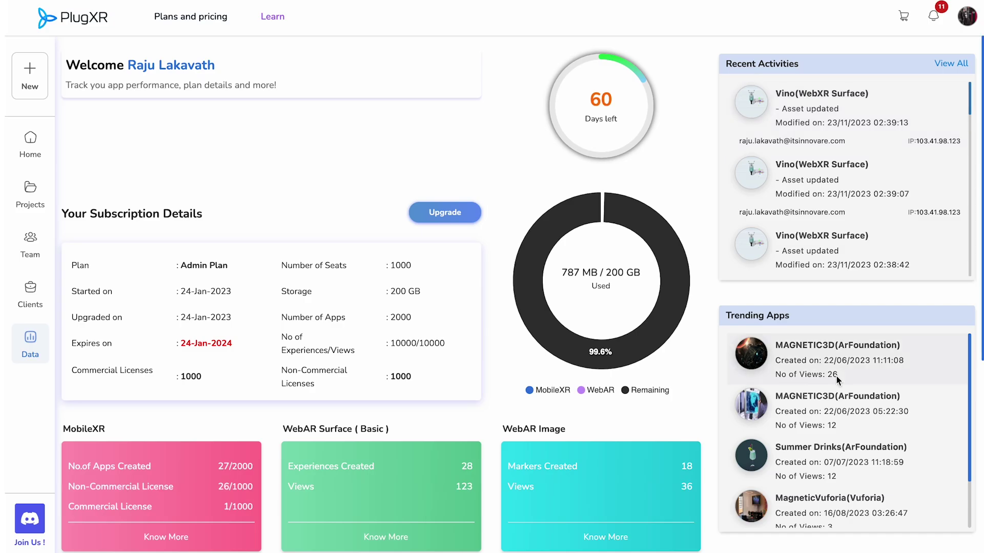
{"action": "scroll", "coordinate": [838, 380], "scroll_direction": "down", "scroll_amount": 2}
{"action": "scroll", "coordinate": [837, 379], "scroll_direction": "down", "scroll_amount": 2}
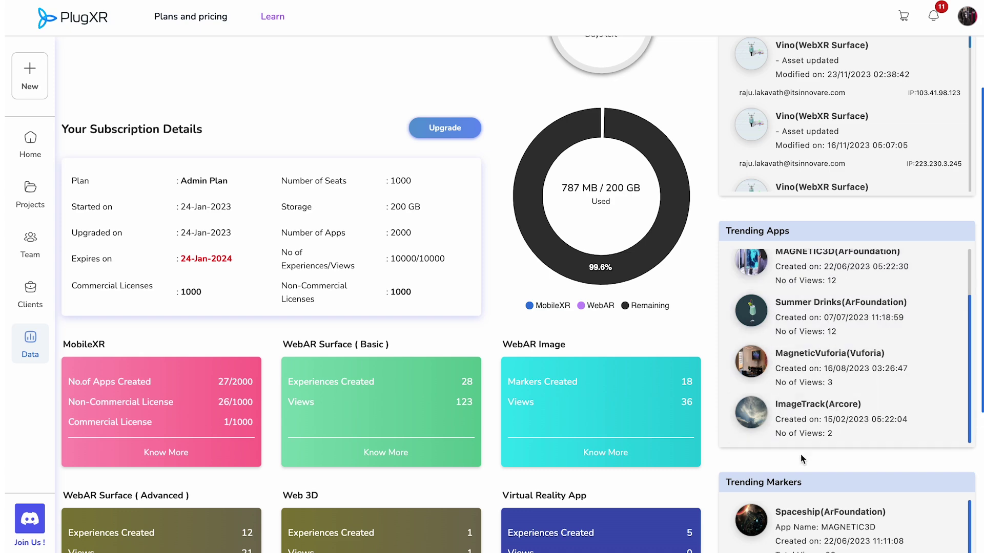
{"action": "scroll", "coordinate": [797, 469], "scroll_direction": "down", "scroll_amount": 2}
{"action": "scroll", "coordinate": [797, 472], "scroll_direction": "down", "scroll_amount": 2}
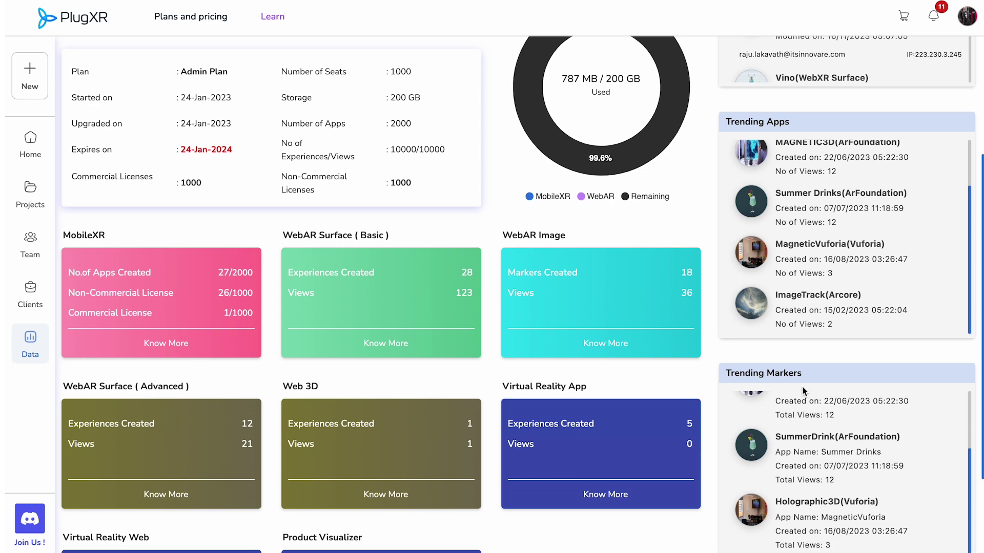
{"action": "scroll", "coordinate": [802, 385], "scroll_direction": "down", "scroll_amount": 2}
{"action": "scroll", "coordinate": [819, 451], "scroll_direction": "down", "scroll_amount": 1}
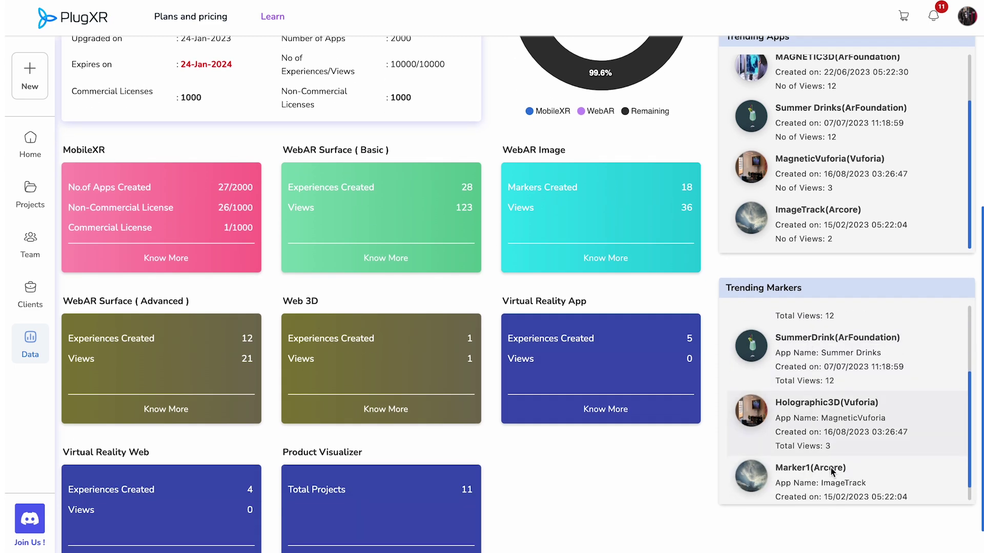
{"action": "scroll", "coordinate": [691, 507], "scroll_direction": "down", "scroll_amount": 1}
{"action": "scroll", "coordinate": [691, 507], "scroll_direction": "up", "scroll_amount": 1}
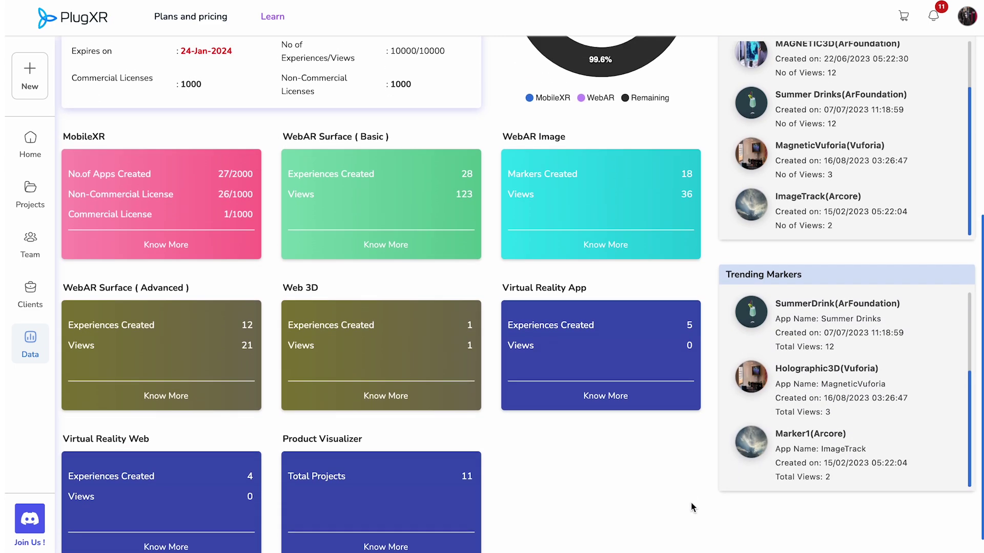
{"action": "scroll", "coordinate": [691, 507], "scroll_direction": "down", "scroll_amount": 1}
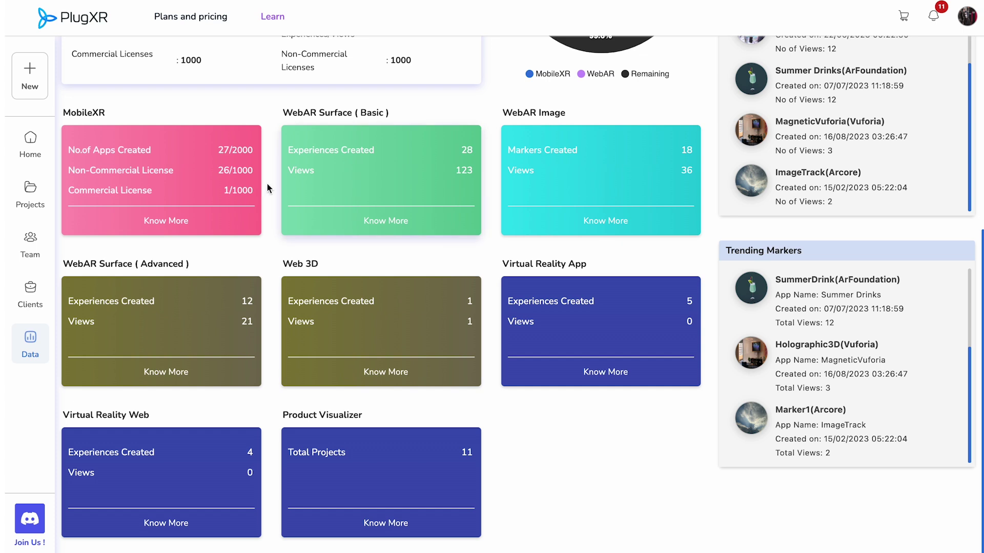
{"action": "left_click", "coordinate": [178, 225]}
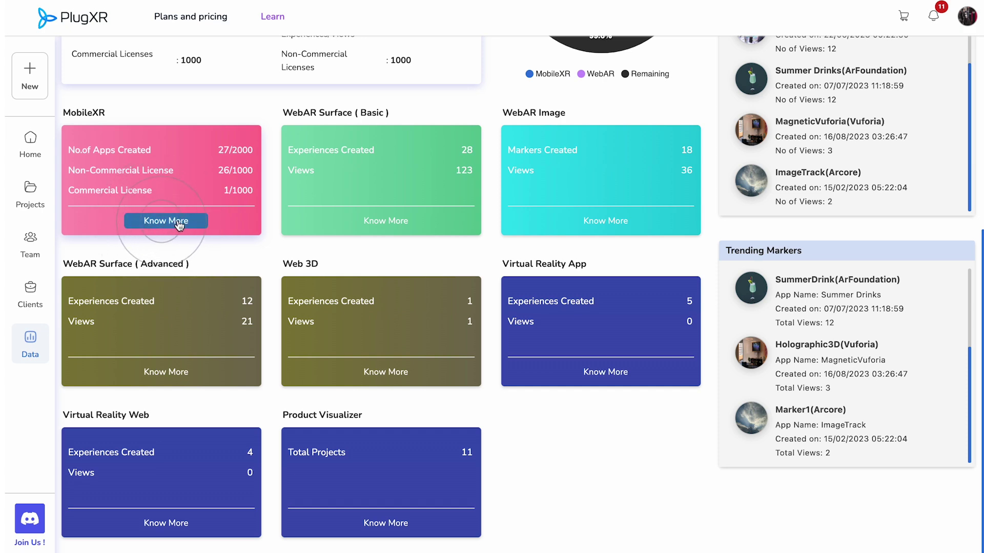